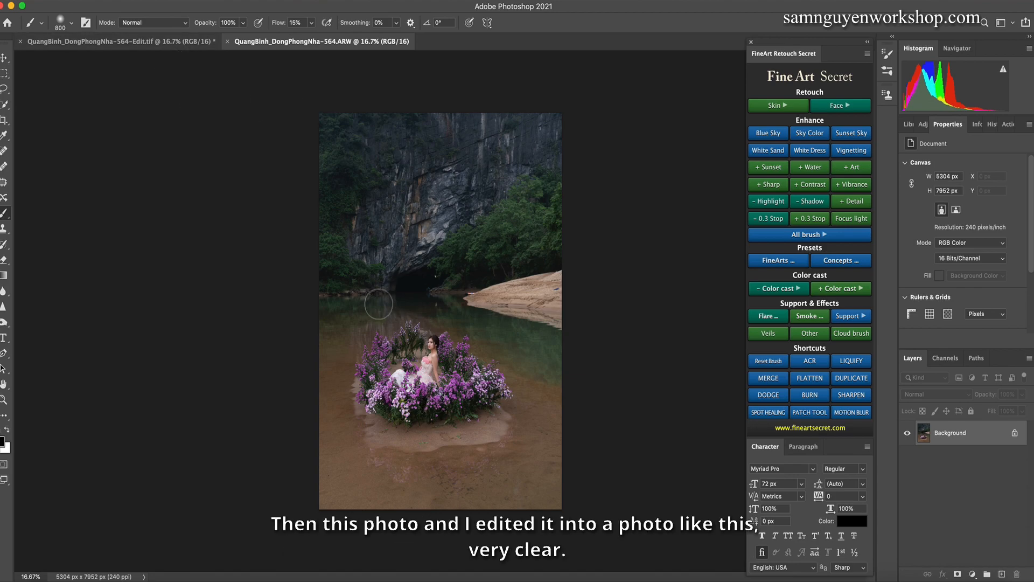
Apply the plus Contrast enhancement three times to the unedited ARW photo after viewing the edited TIF version.
{"action": "left_click", "coordinate": [167, 42]}
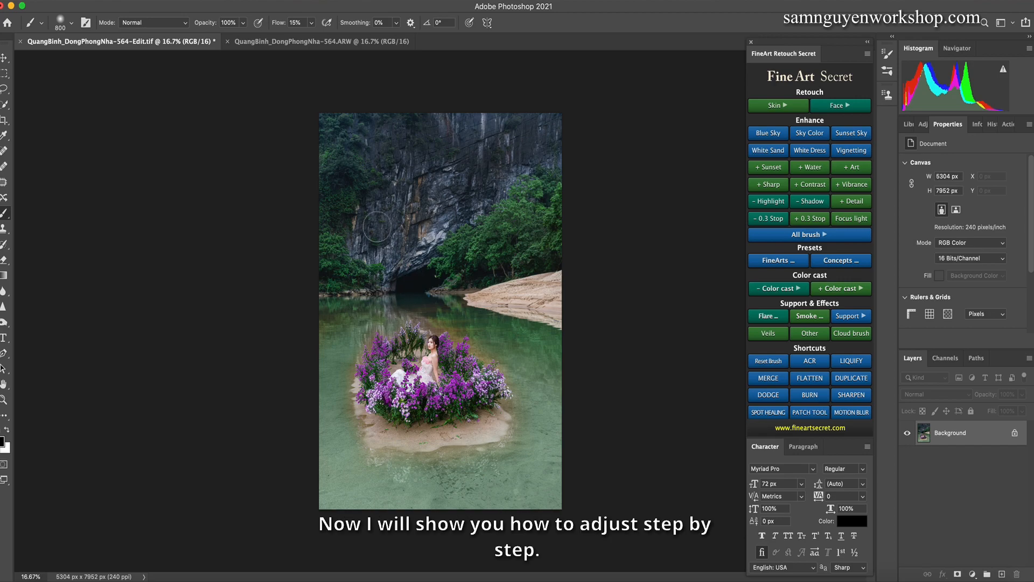
{"action": "left_click", "coordinate": [302, 42]}
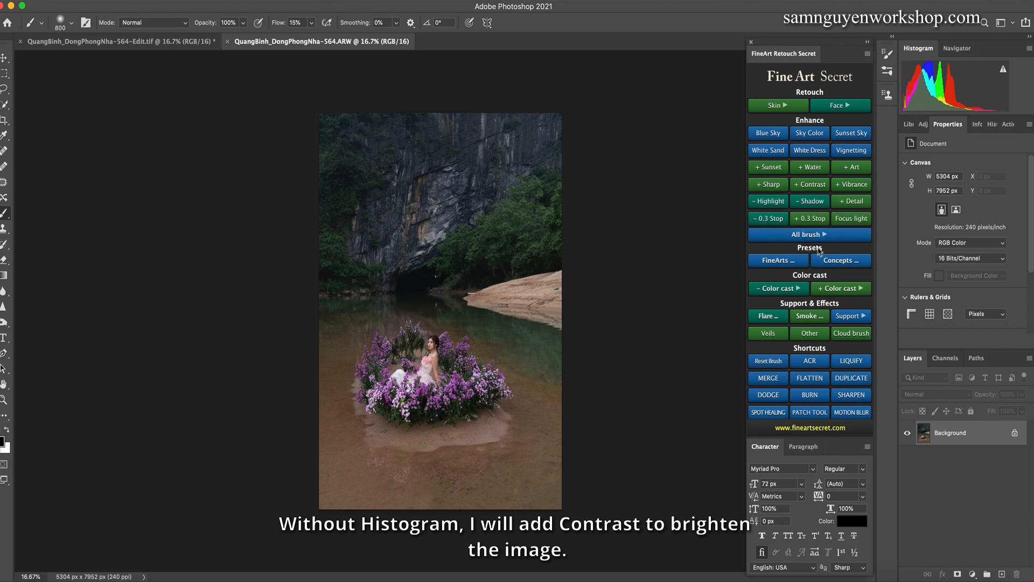
{"action": "left_click", "coordinate": [810, 184]}
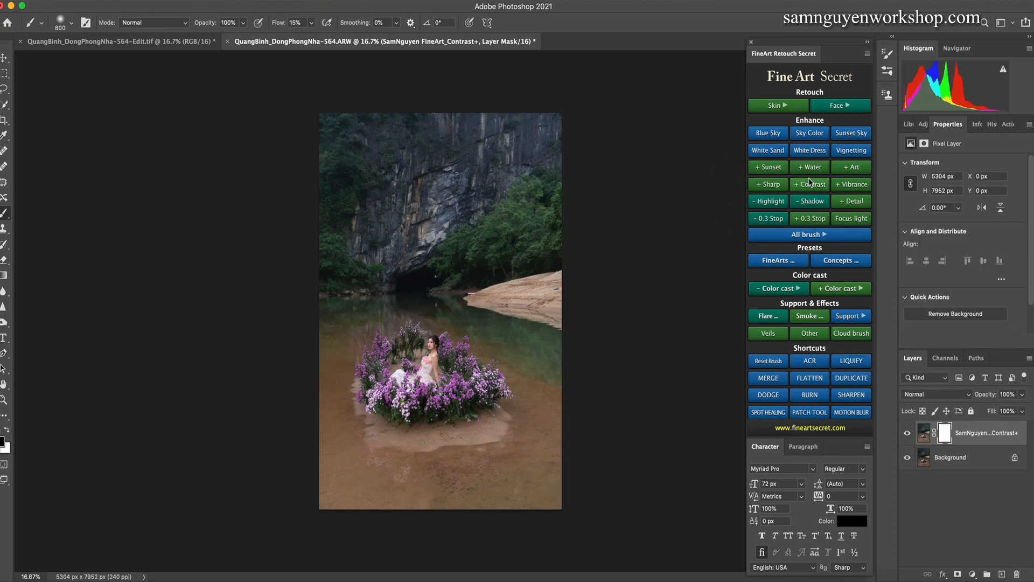
{"action": "left_click", "coordinate": [807, 183]}
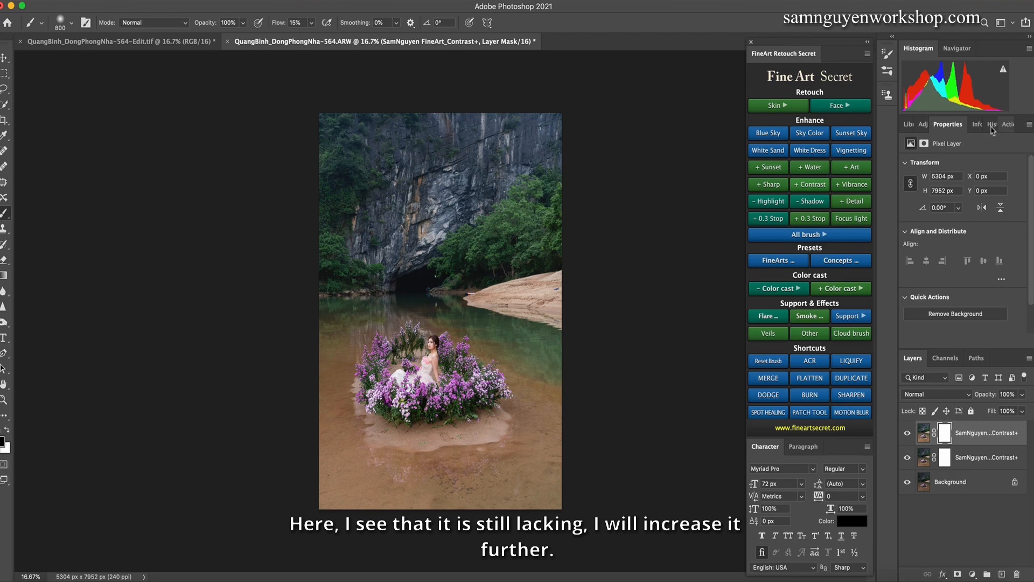
{"action": "left_click", "coordinate": [814, 183]}
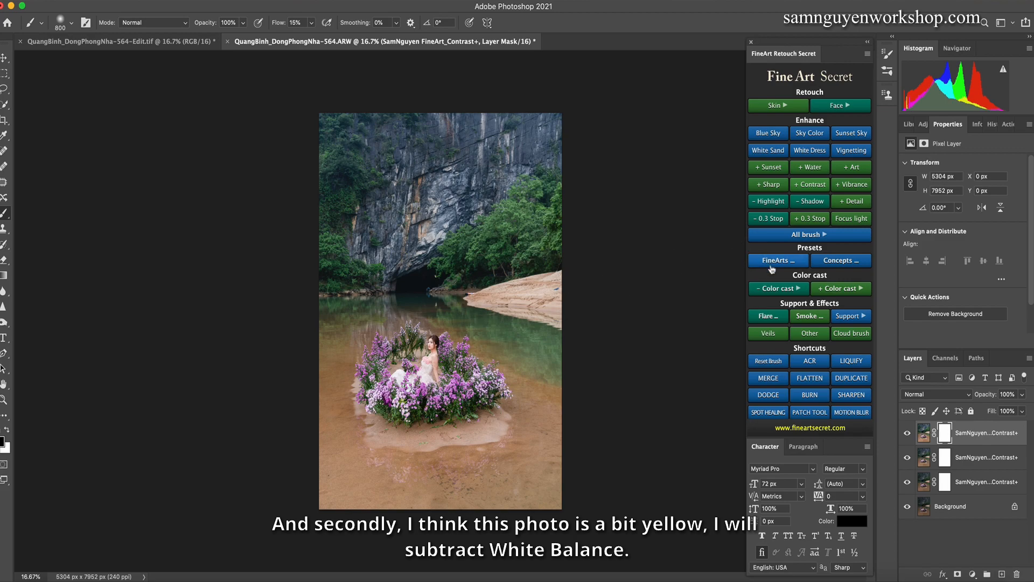
Reduce the photo's white balance, group that layer with the three contrast layers, and compare the result with the original.
{"action": "left_click", "coordinate": [771, 292]}
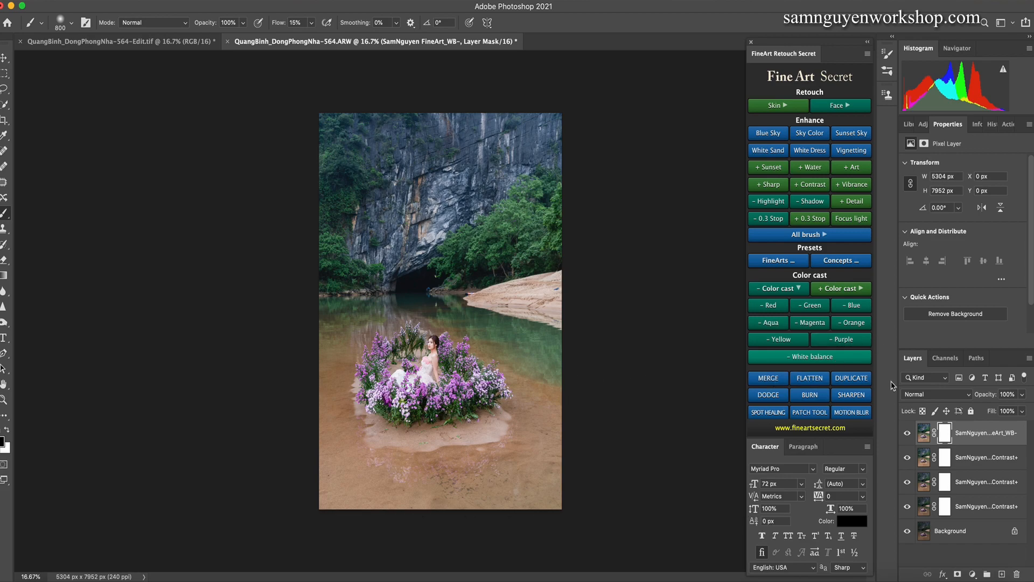
{"action": "left_click", "coordinate": [976, 511], "text": "shift"}
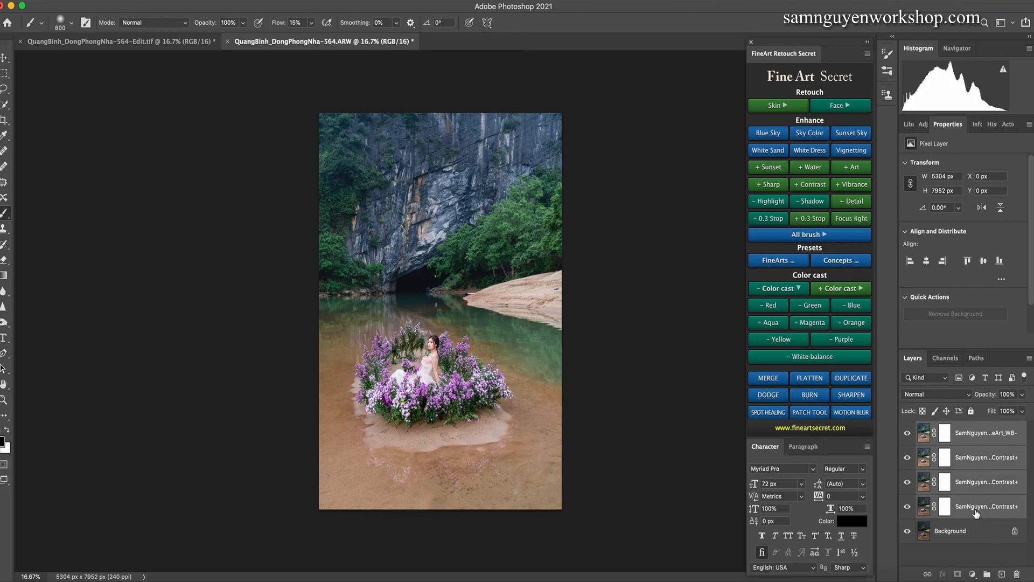
{"action": "key", "text": "super+g"}
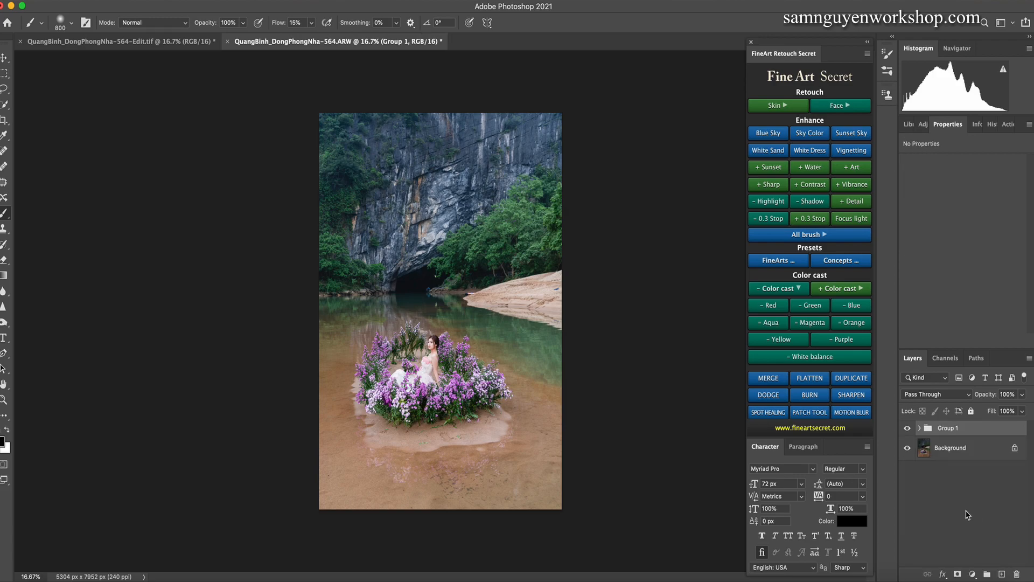
{"action": "left_click", "coordinate": [908, 428]}
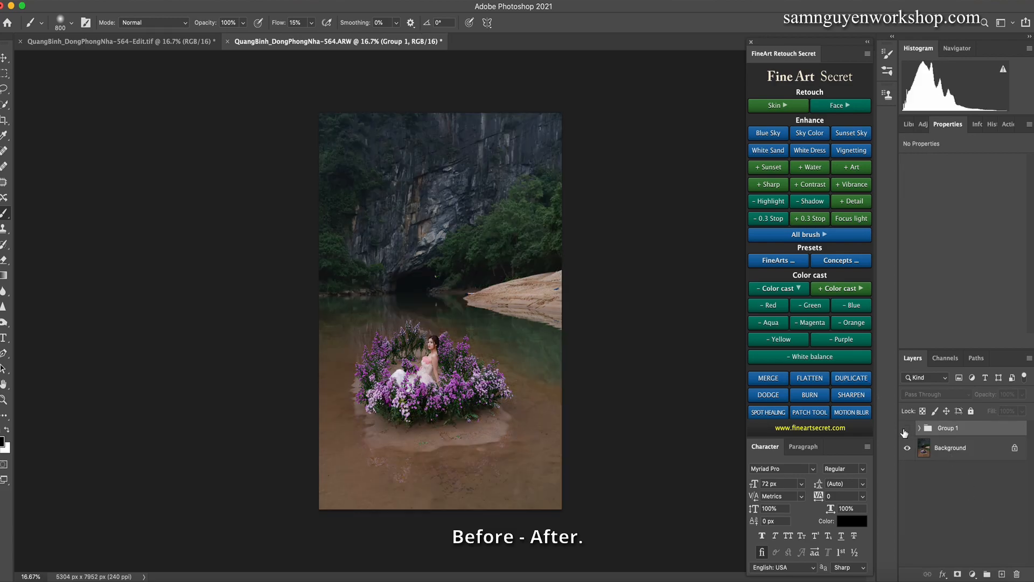
{"action": "left_click", "coordinate": [908, 427]}
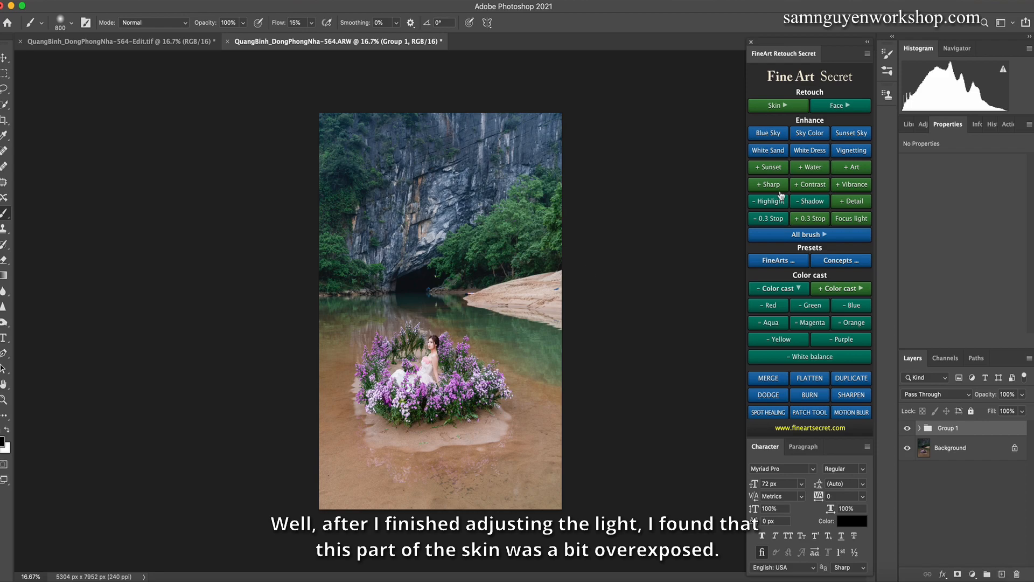
Apply the minus Highlight enhancement and set the new layer's opacity to 15%.
{"action": "key", "text": "super+space"}
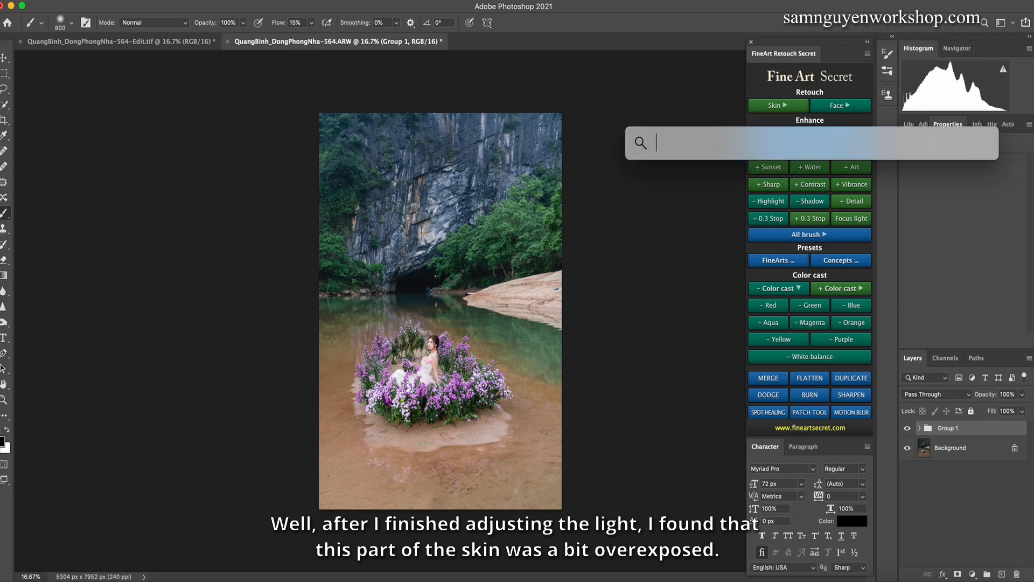
{"action": "key", "text": "Escape"}
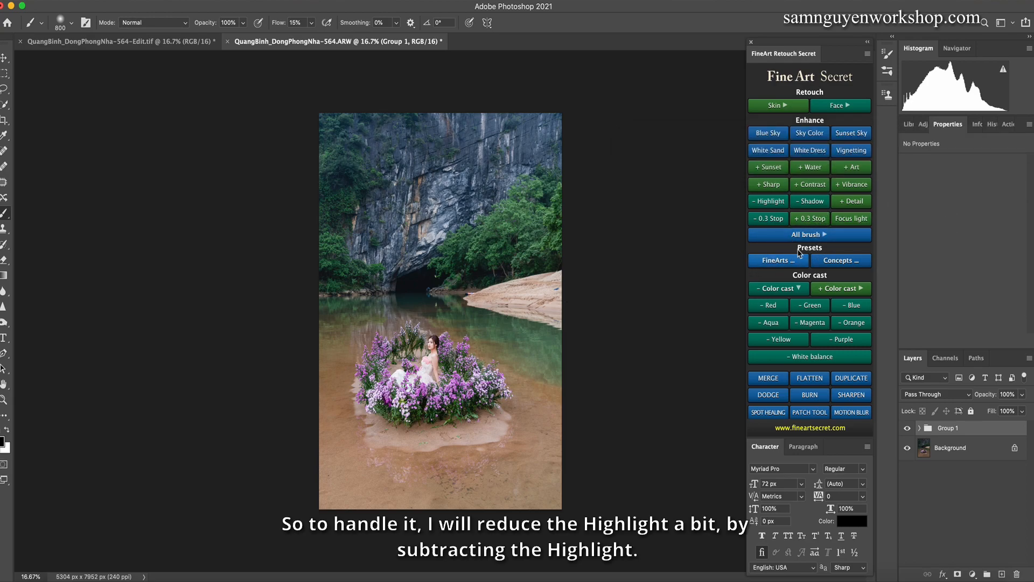
{"action": "left_click", "coordinate": [765, 204]}
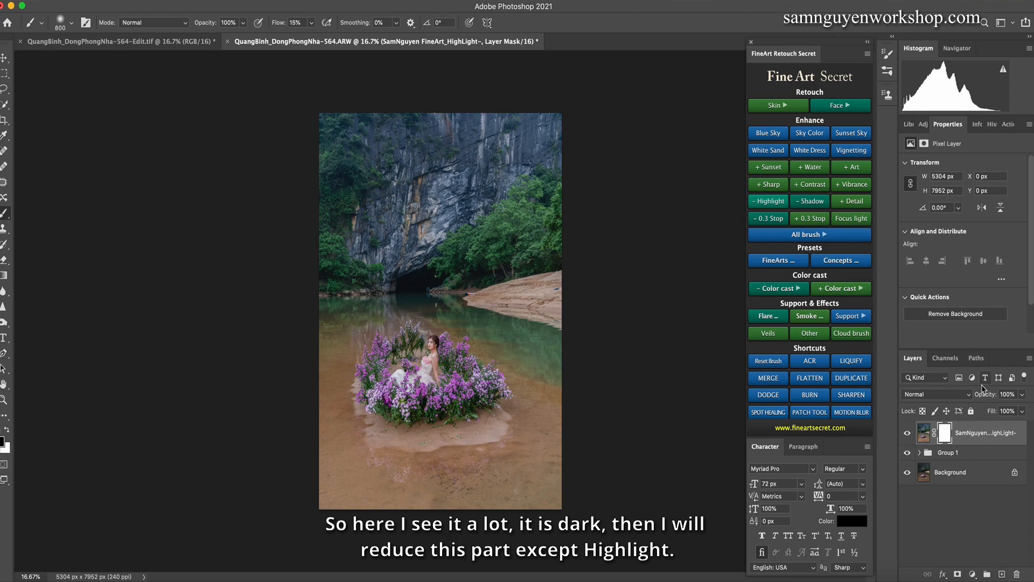
{"action": "left_click", "coordinate": [1022, 395]}
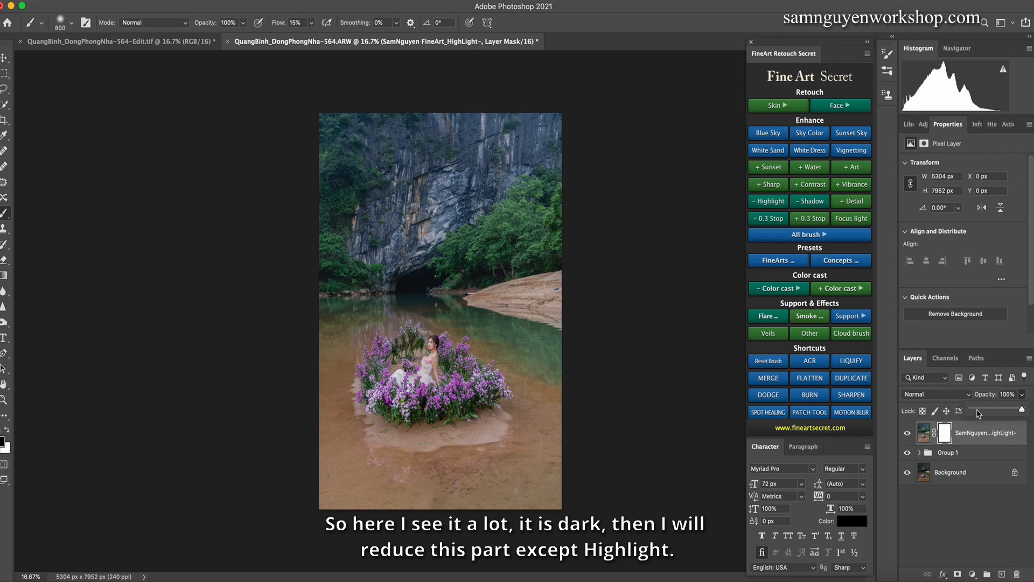
{"action": "left_click", "coordinate": [978, 410]}
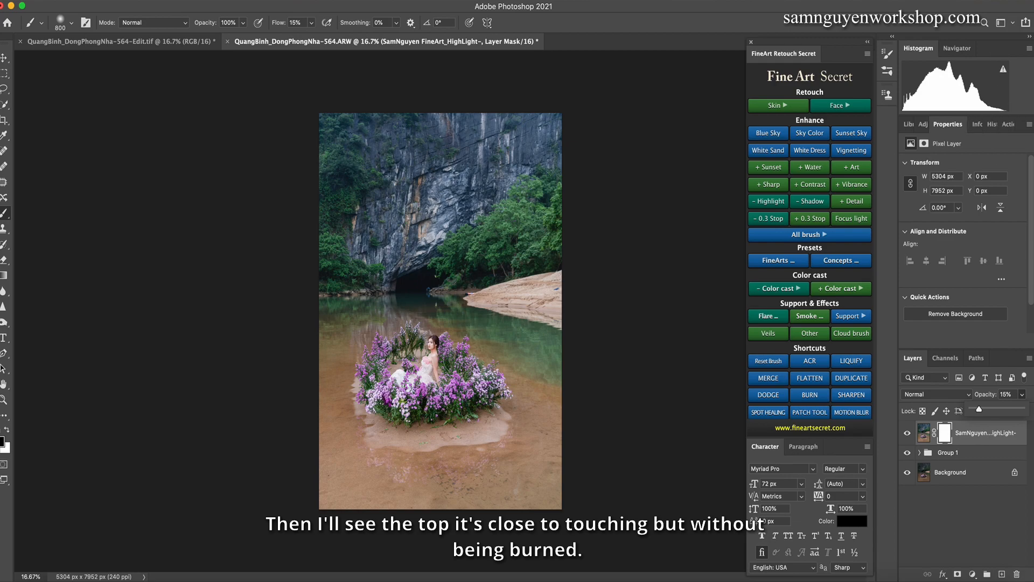
Group the highlight layer with Group 1, merge them into a single layer, and compare it with the original background.
{"action": "left_click", "coordinate": [952, 459], "text": "shift"}
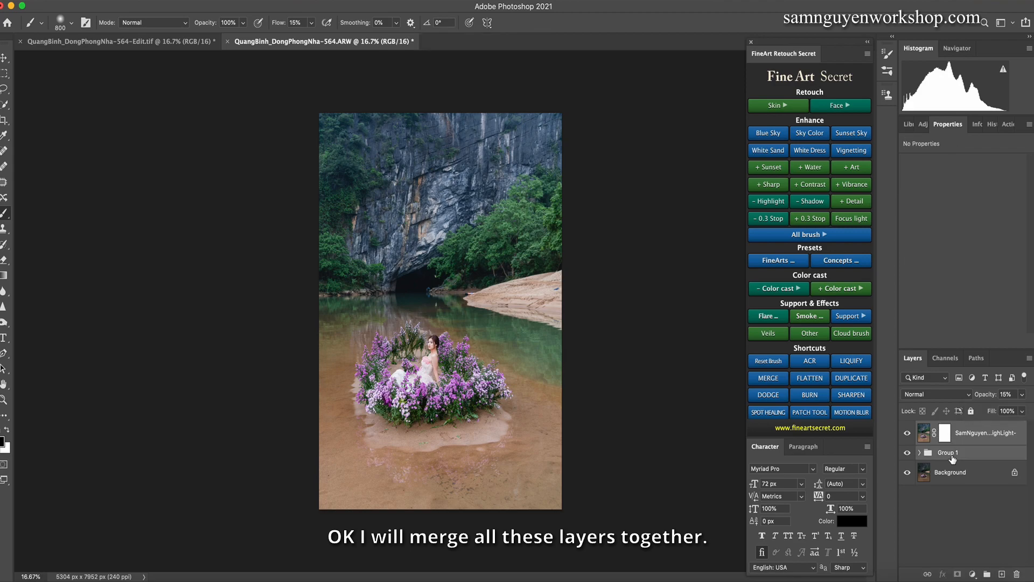
{"action": "key", "text": "super+g"}
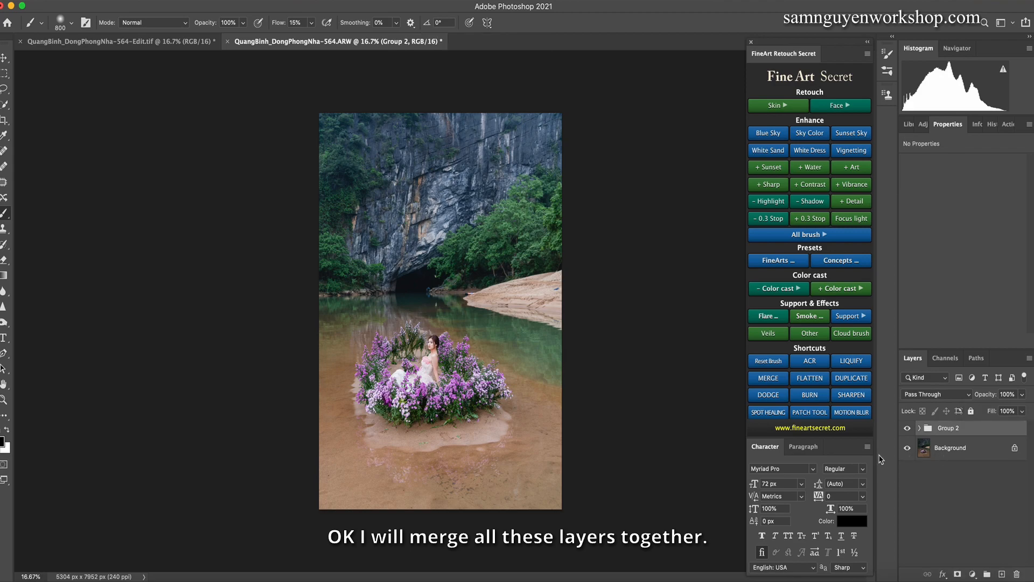
{"action": "key", "text": "super+e"}
{"action": "left_click", "coordinate": [907, 437]}
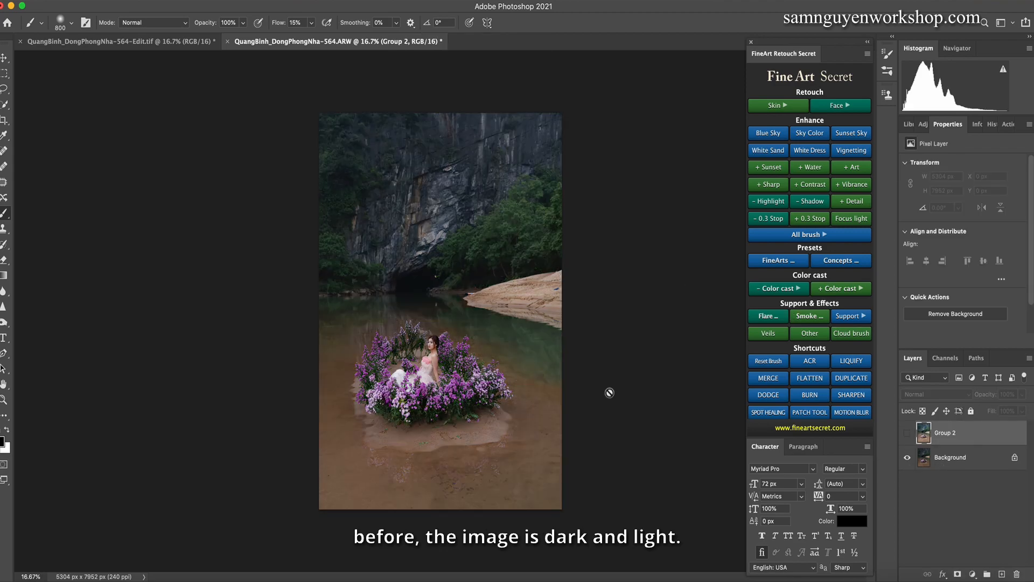
{"action": "left_click", "coordinate": [907, 434]}
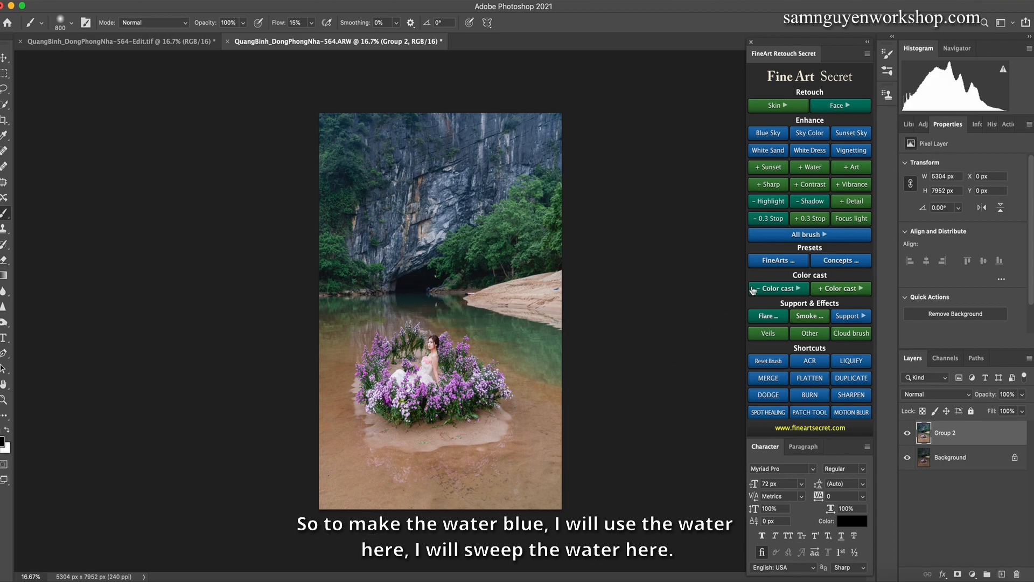
Add a Brush Color layer, sample the green water beside the sandbank, and set the brush to 100% opacity and 49% flow.
{"action": "left_click", "coordinate": [771, 235]}
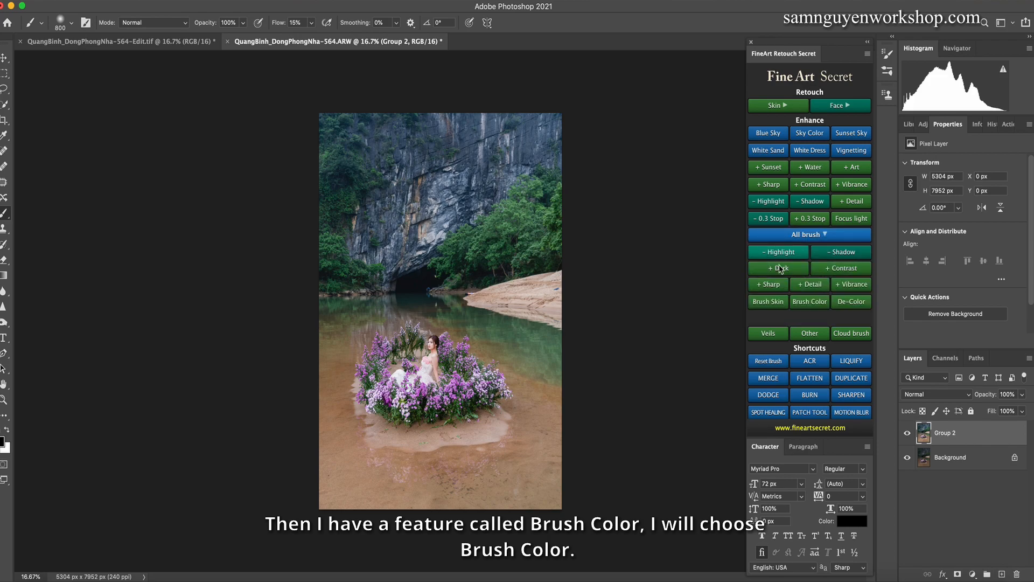
{"action": "left_click", "coordinate": [807, 302]}
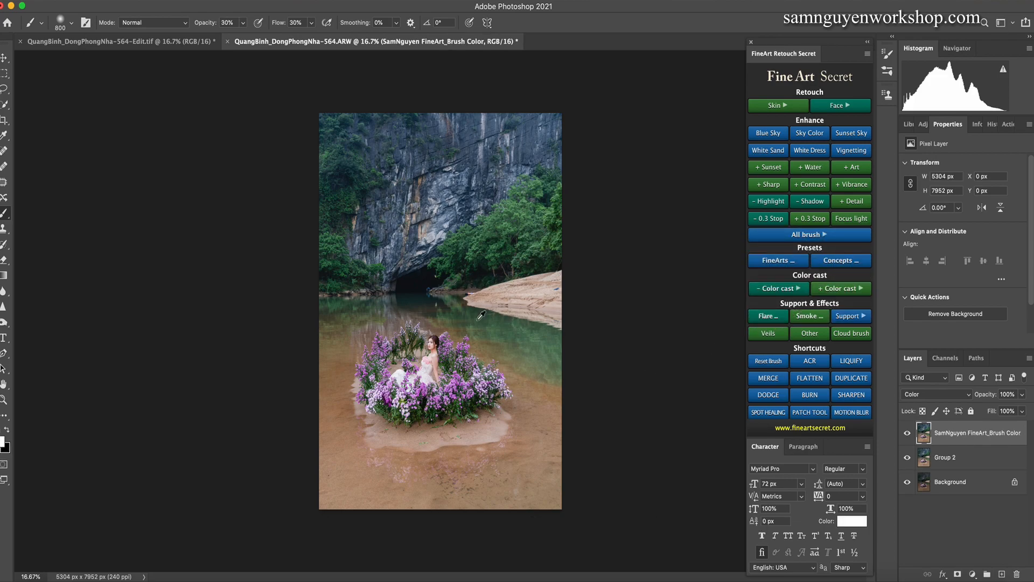
{"action": "left_click", "coordinate": [464, 309], "text": "alt"}
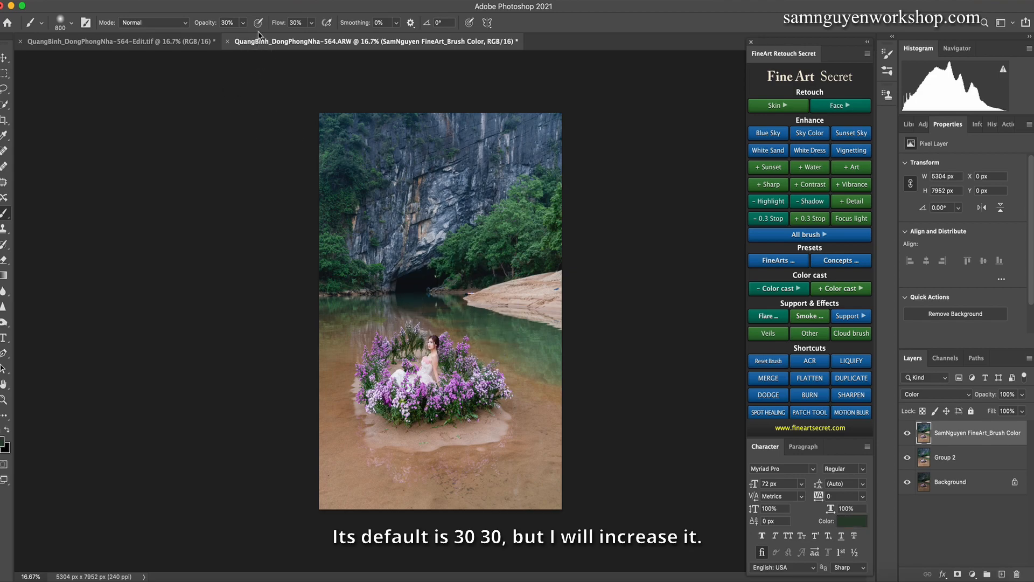
{"action": "key", "text": "0"}
{"action": "left_click", "coordinate": [311, 25]}
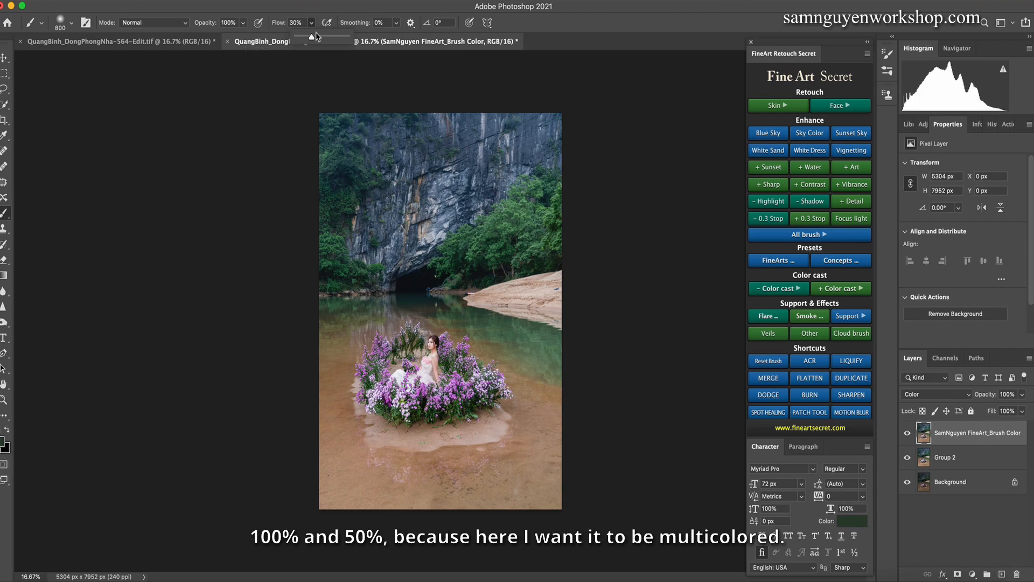
{"action": "left_click_drag", "start_coordinate": [315, 38], "coordinate": [321, 38]}
Paint the brown water along the right side and bottom of the photo green with a 1500 px brush.
{"action": "key", "text": "bracketright"}
{"action": "key", "text": "bracketright"}
{"action": "key", "text": "bracketright"}
{"action": "mouse_move", "coordinate": [554, 408]}
{"action": "left_mouse_down"}
{"action": "mouse_move", "coordinate": [559, 496]}
{"action": "mouse_move", "coordinate": [541, 463]}
{"action": "mouse_move", "coordinate": [497, 511]}
{"action": "mouse_move", "coordinate": [565, 505]}
{"action": "left_mouse_up"}
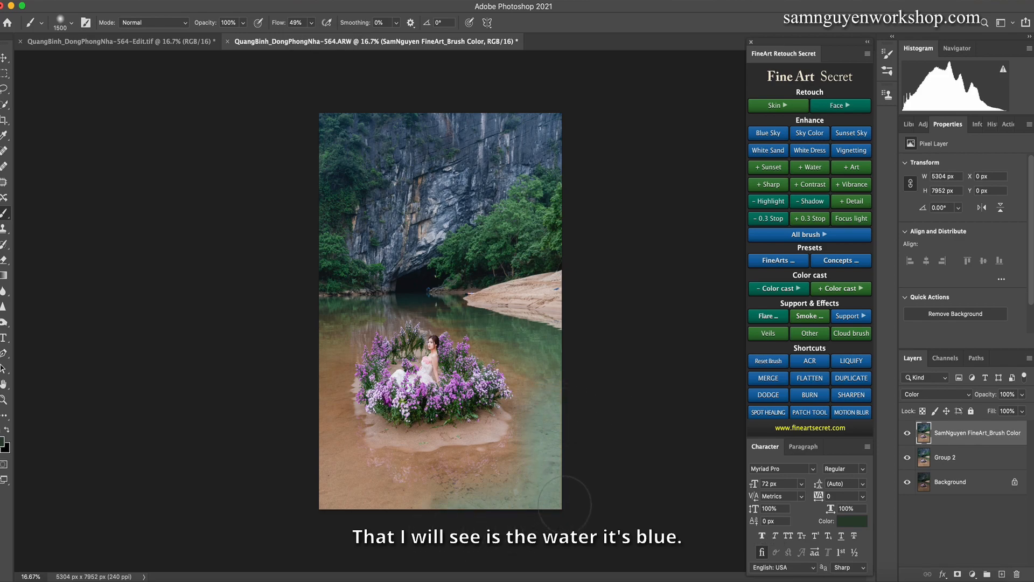
{"action": "mouse_move", "coordinate": [434, 497]}
{"action": "left_mouse_down"}
{"action": "mouse_move", "coordinate": [362, 487]}
{"action": "mouse_move", "coordinate": [374, 504]}
{"action": "mouse_move", "coordinate": [387, 485]}
{"action": "mouse_move", "coordinate": [422, 495]}
{"action": "mouse_move", "coordinate": [457, 480]}
{"action": "left_mouse_up"}
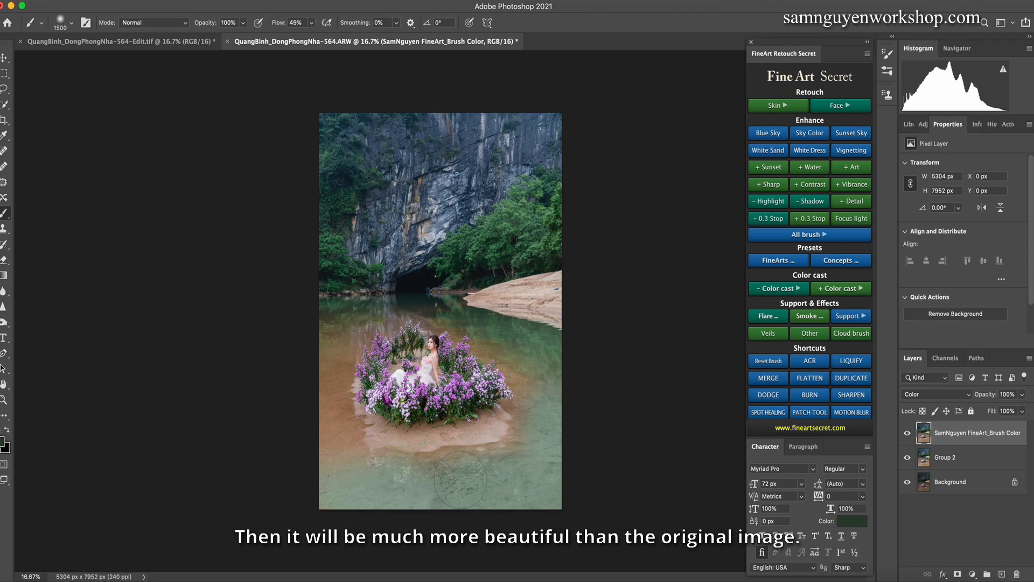
Paint the brown water along the photo's left side green with progressively smaller brushes, avoiding the sand and flowers.
{"action": "key", "text": "bracketleft"}
{"action": "key", "text": "bracketleft"}
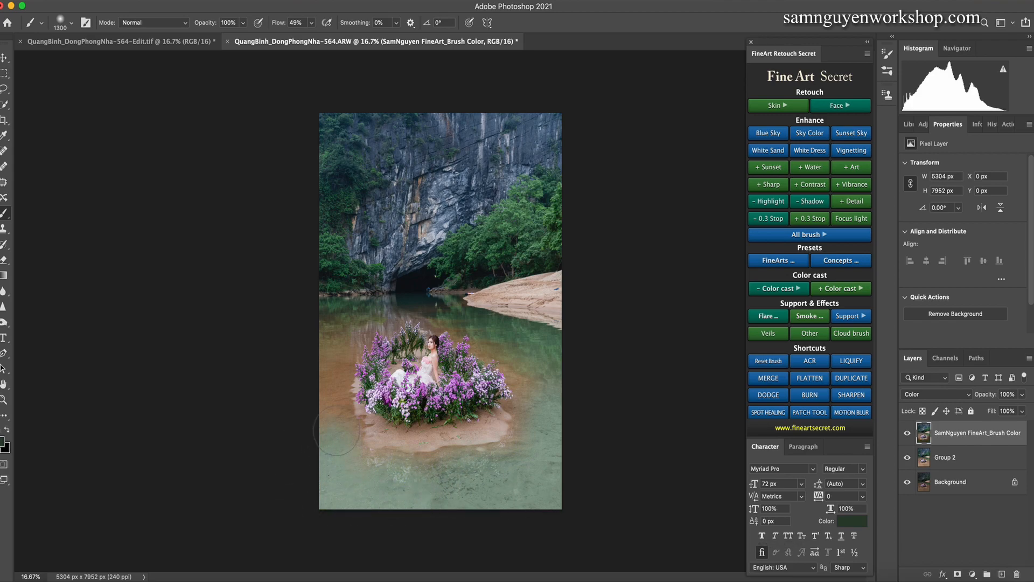
{"action": "key", "text": "bracketleft"}
{"action": "key", "text": "bracketleft"}
{"action": "key", "text": "bracketleft"}
{"action": "key", "text": "bracketleft"}
{"action": "key", "text": "bracketleft"}
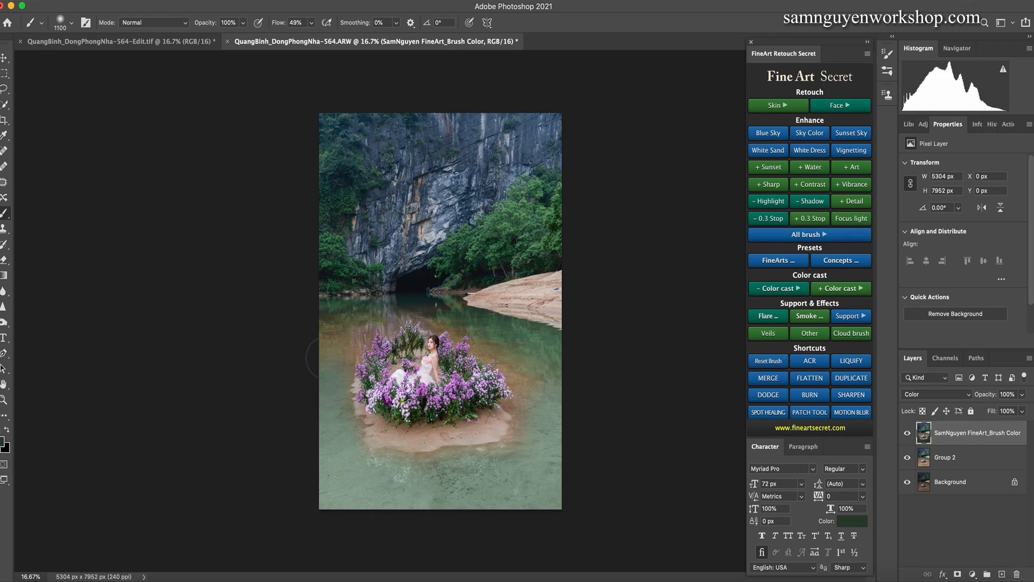
{"action": "key", "text": "bracketleft"}
{"action": "key", "text": "bracketleft"}
{"action": "key", "text": "bracketleft"}
{"action": "key", "text": "bracketleft"}
{"action": "key", "text": "bracketleft"}
{"action": "key", "text": "bracketleft"}
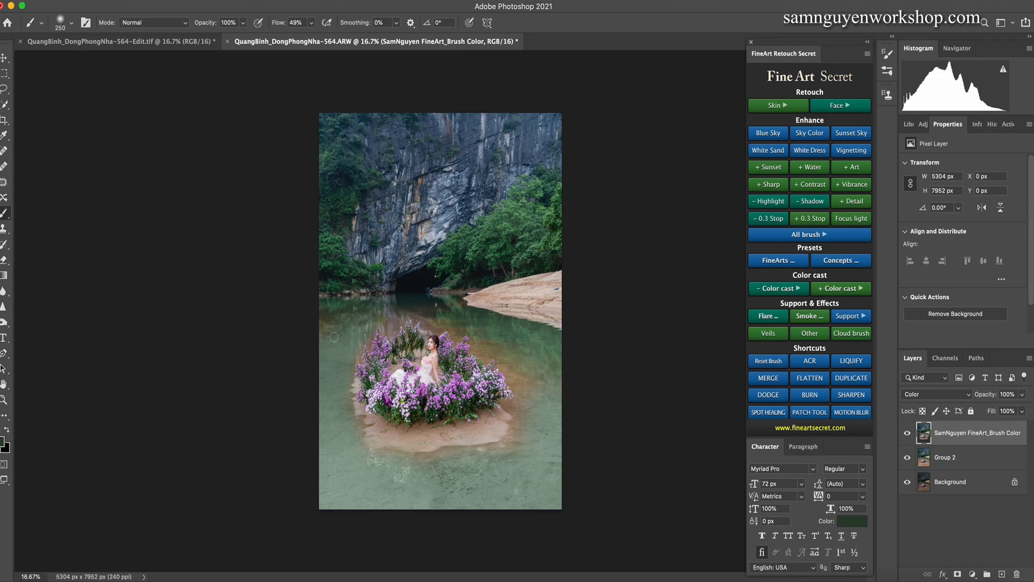
Paint the remaining brown water behind and around the flowers green, varying the brush size and keeping off the sand.
{"action": "key", "text": "bracketright"}
{"action": "key", "text": "bracketright"}
{"action": "key", "text": "bracketright"}
{"action": "key", "text": "bracketright"}
{"action": "key", "text": "bracketright"}
{"action": "key", "text": "bracketright"}
{"action": "key", "text": "bracketright"}
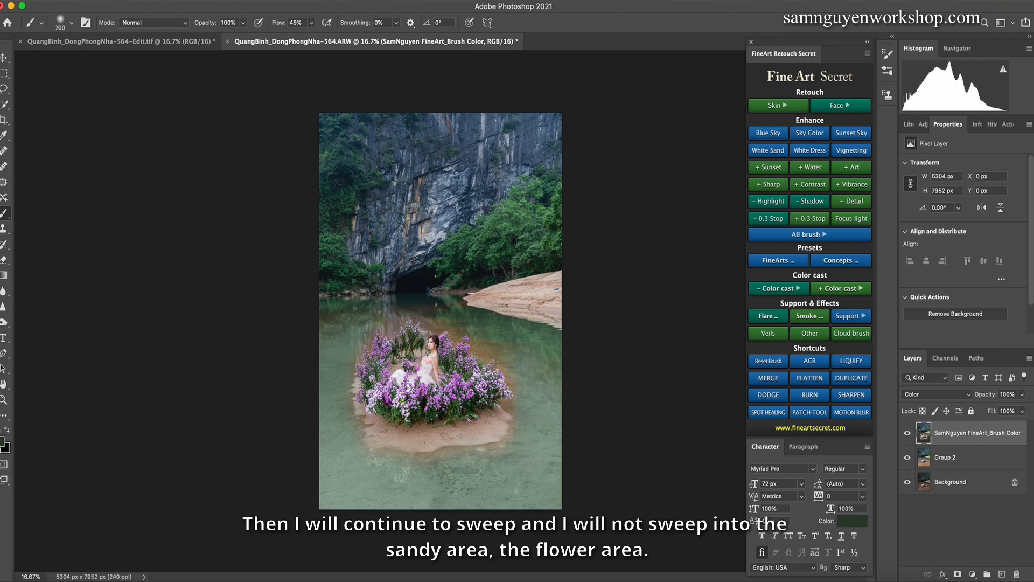
{"action": "mouse_move", "coordinate": [440, 326]}
{"action": "left_mouse_down"}
{"action": "mouse_move", "coordinate": [412, 311]}
{"action": "mouse_move", "coordinate": [381, 325]}
{"action": "left_mouse_up"}
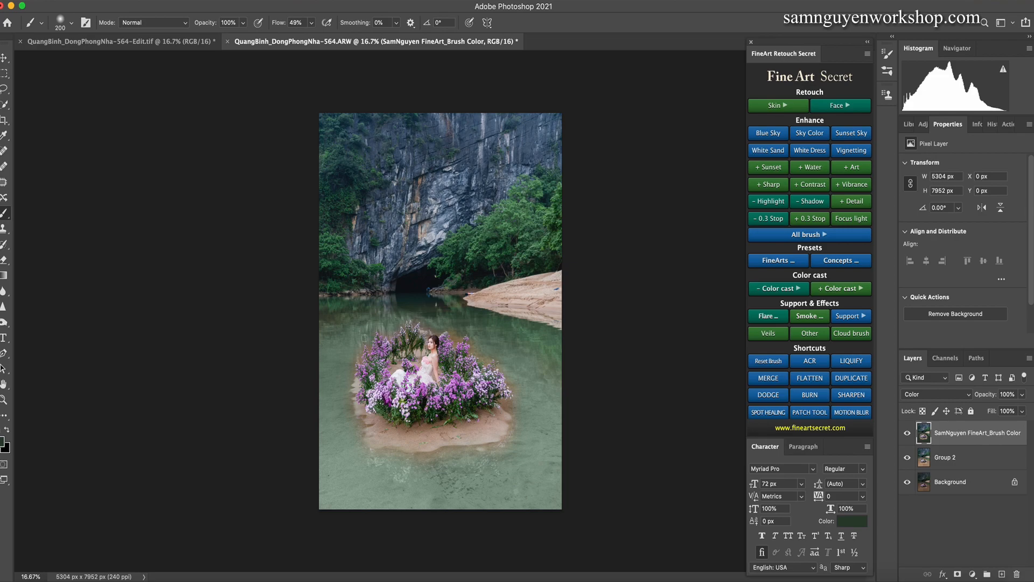
{"action": "key", "text": "bracketright"}
{"action": "key", "text": "bracketright"}
{"action": "key", "text": "bracketright"}
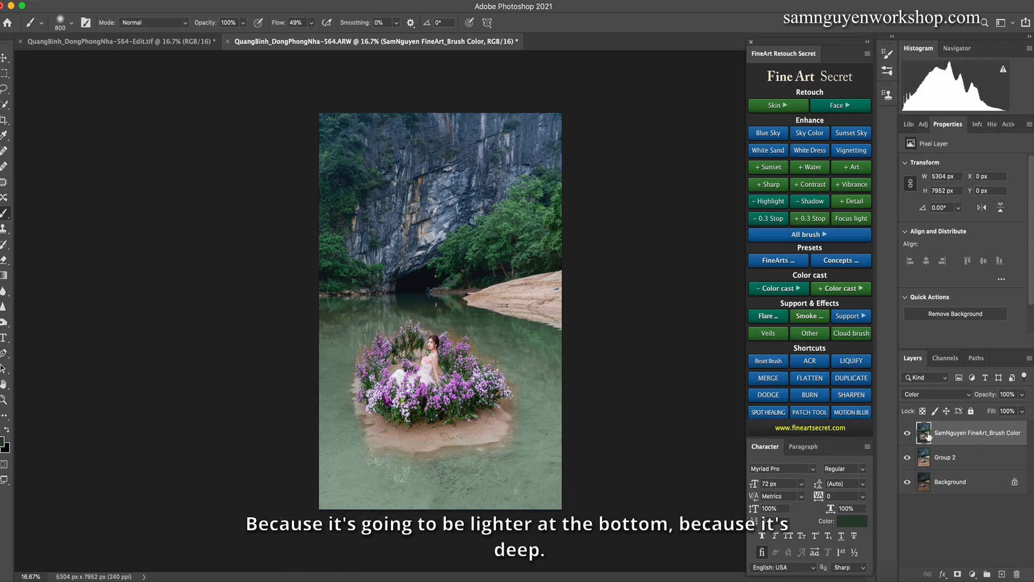
Compare the water color with and without the Brush Color layer.
{"action": "left_click", "coordinate": [908, 433]}
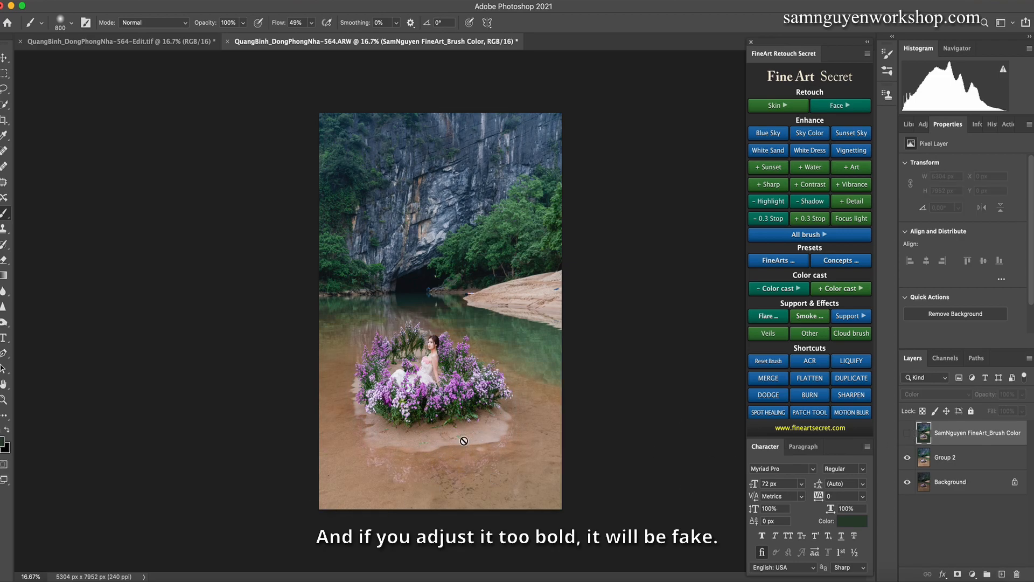
{"action": "left_click", "coordinate": [907, 433]}
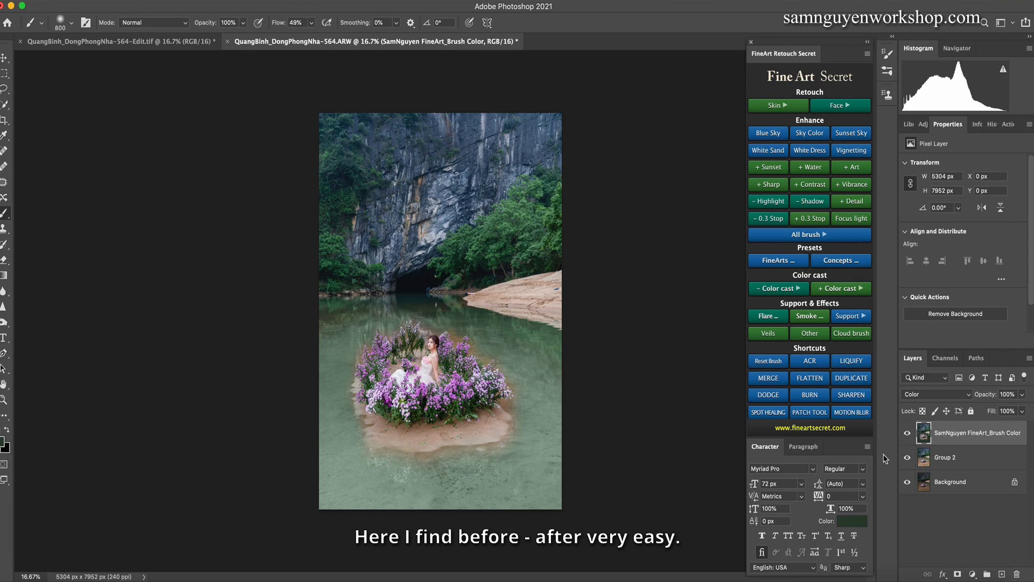
{"action": "left_click", "coordinate": [908, 433]}
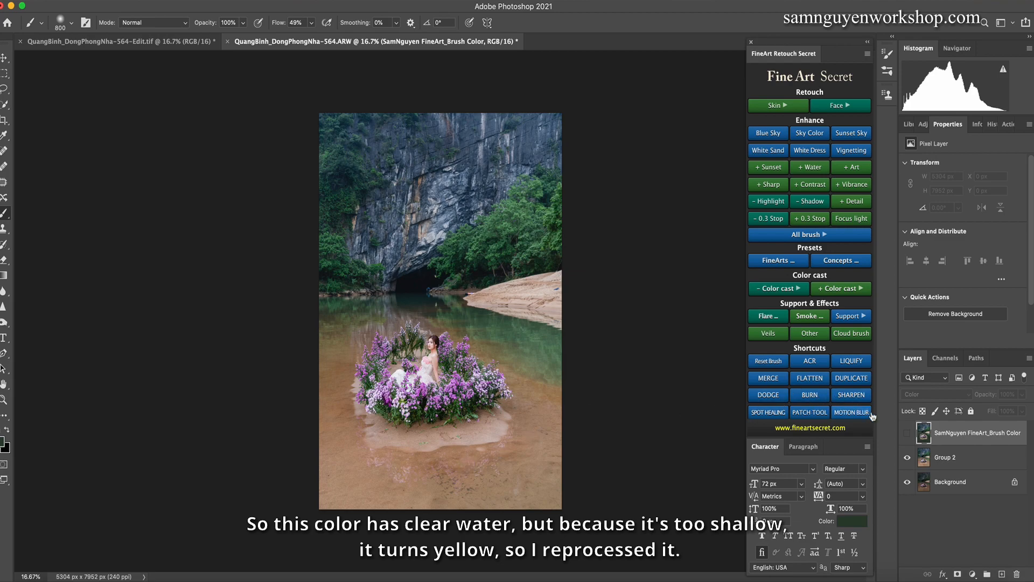
{"action": "left_click", "coordinate": [907, 433]}
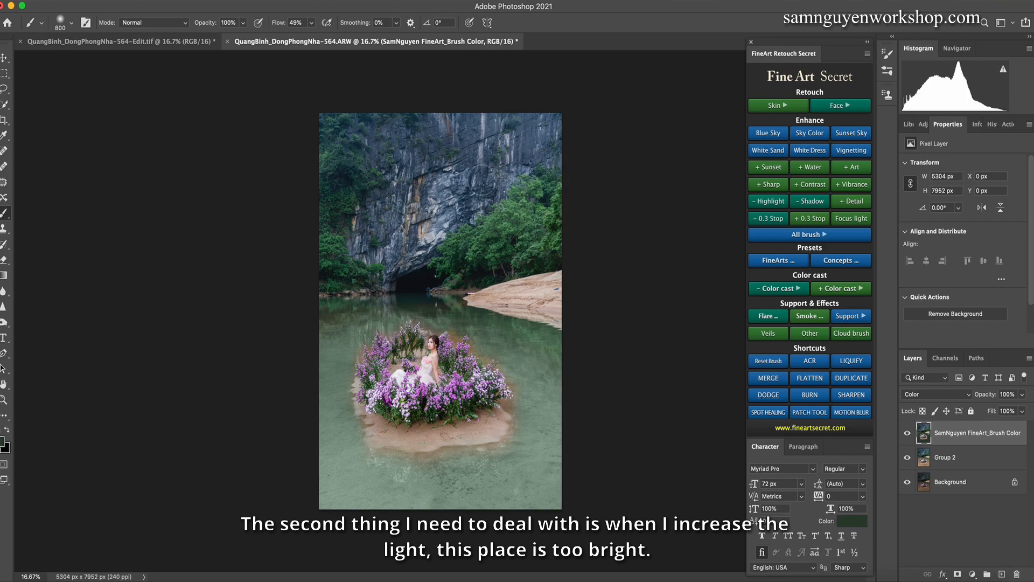
Add a Dark+ brush layer and darken the overly bright rock cliff with a 1300 px brush.
{"action": "left_click", "coordinate": [806, 236]}
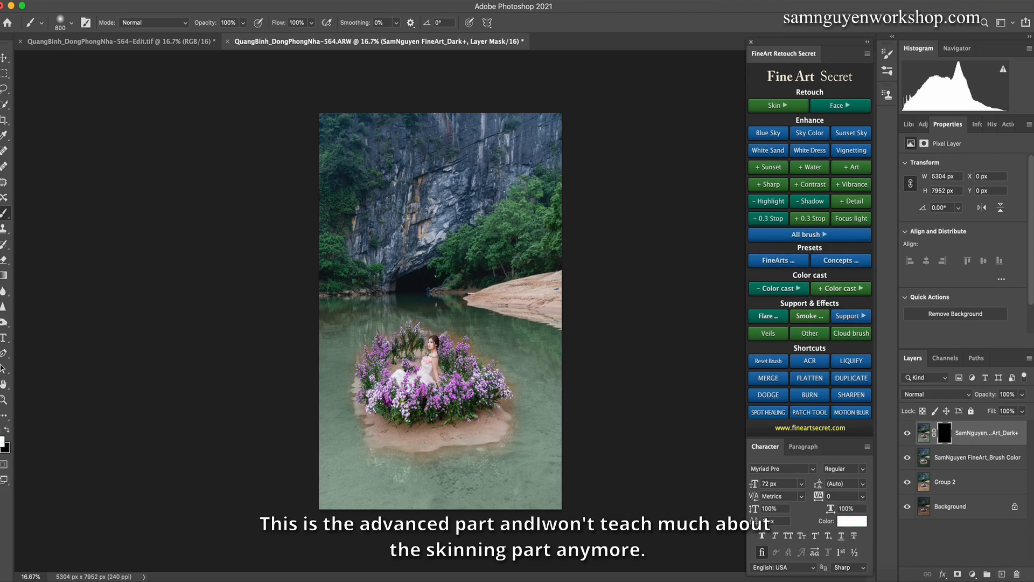
{"action": "key", "text": "bracketright"}
{"action": "key", "text": "bracketright"}
{"action": "key", "text": "bracketright"}
{"action": "key", "text": "bracketright"}
{"action": "key", "text": "bracketright"}
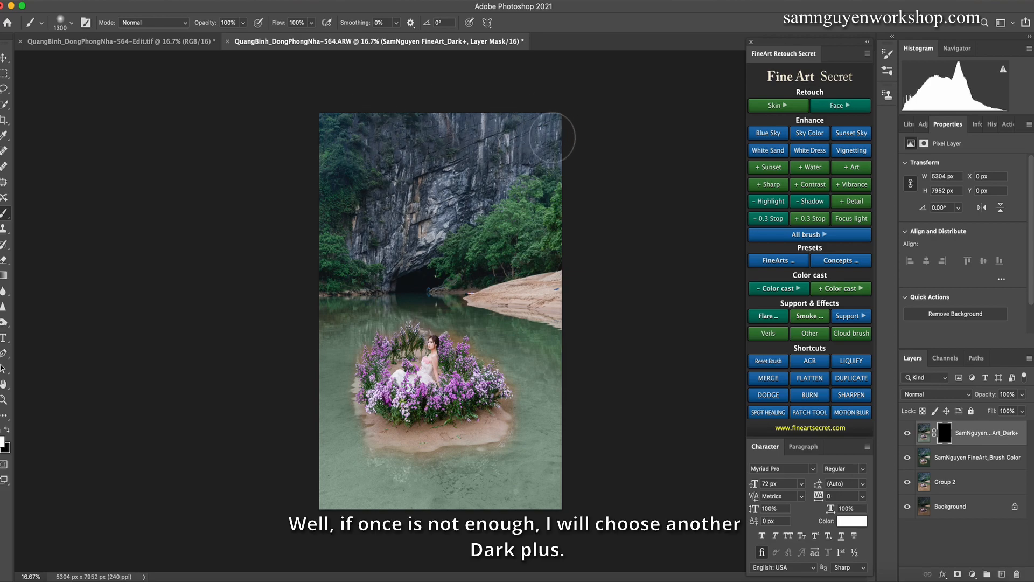
{"action": "left_click_drag", "start_coordinate": [474, 194], "coordinate": [476, 196]}
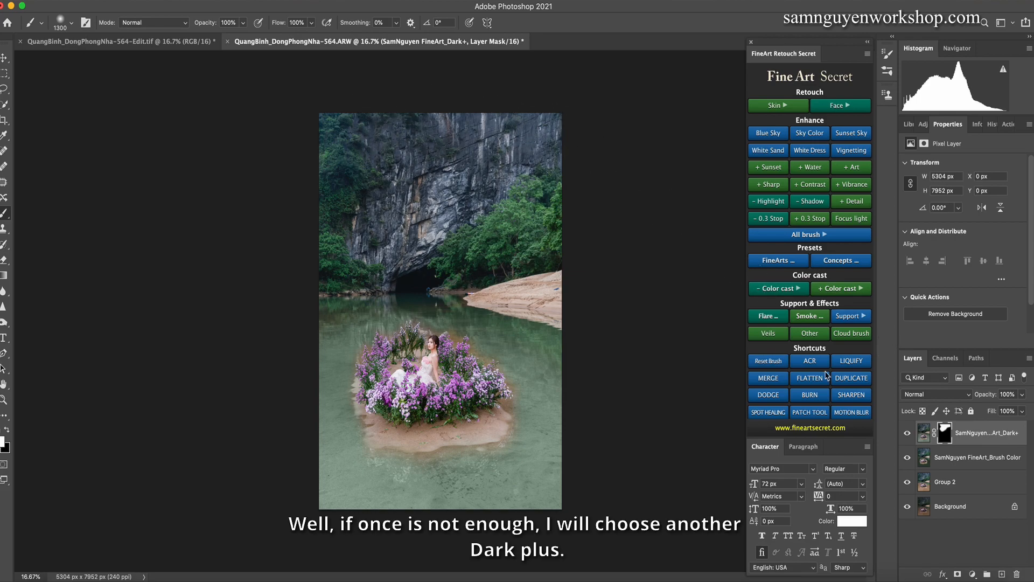
Add a second Dark+ brush layer and darken the cliff further with a 1600 px brush.
{"action": "left_click", "coordinate": [773, 236]}
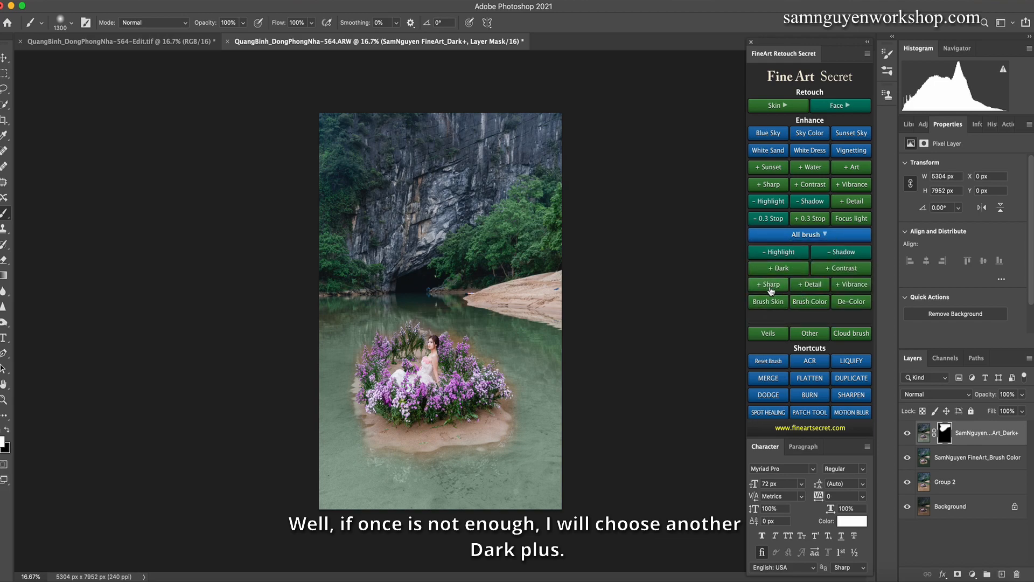
{"action": "left_click", "coordinate": [798, 266]}
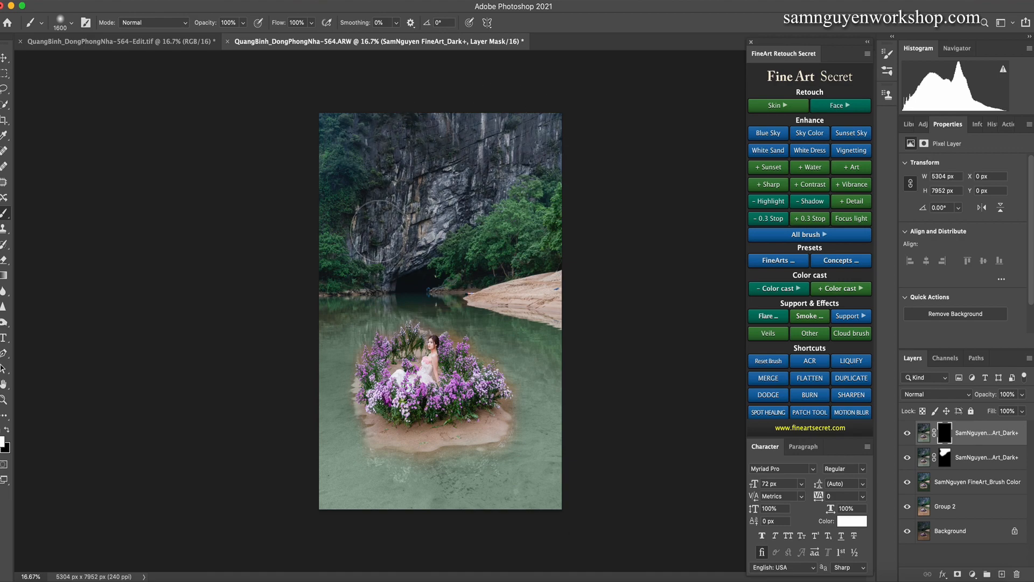
{"action": "mouse_move", "coordinate": [468, 172]}
{"action": "left_mouse_down"}
{"action": "mouse_move", "coordinate": [552, 117]}
{"action": "mouse_move", "coordinate": [500, 148]}
{"action": "left_mouse_up"}
Group the two Dark+ layers and compare the cliff with and without the group.
{"action": "left_click", "coordinate": [922, 461], "text": "shift"}
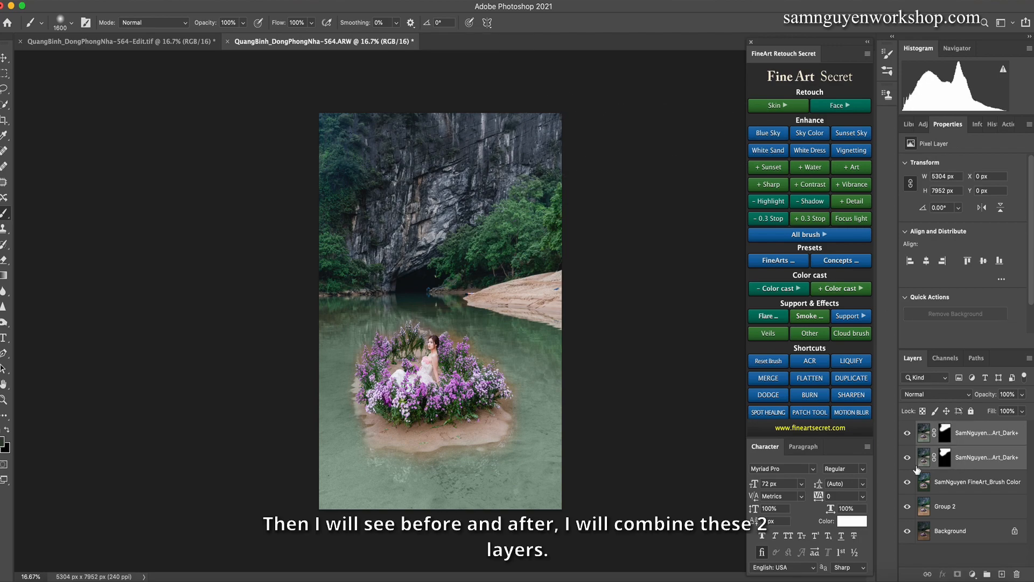
{"action": "key", "text": "ctrl+g"}
{"action": "left_click", "coordinate": [908, 428]}
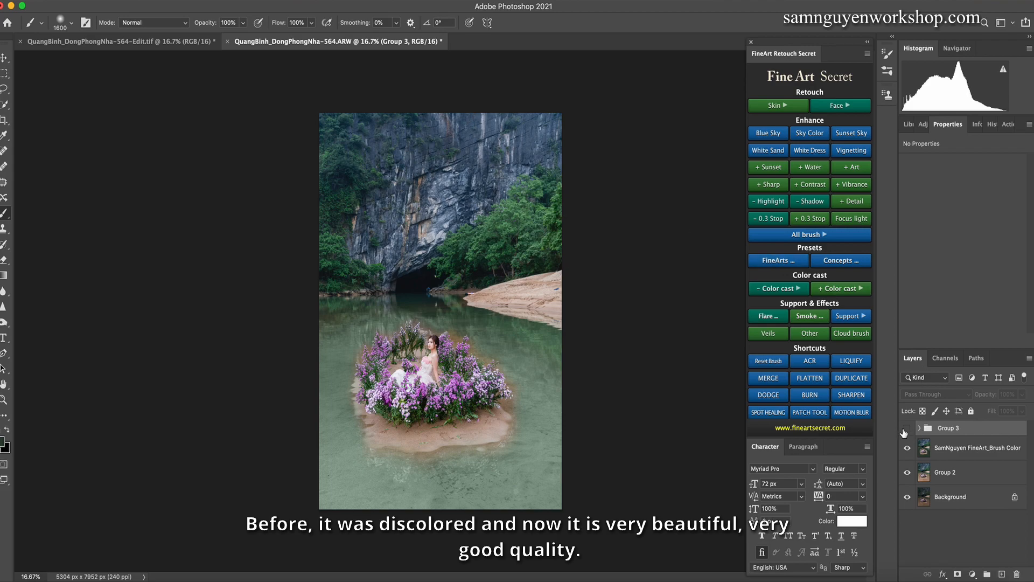
{"action": "left_click", "coordinate": [905, 430]}
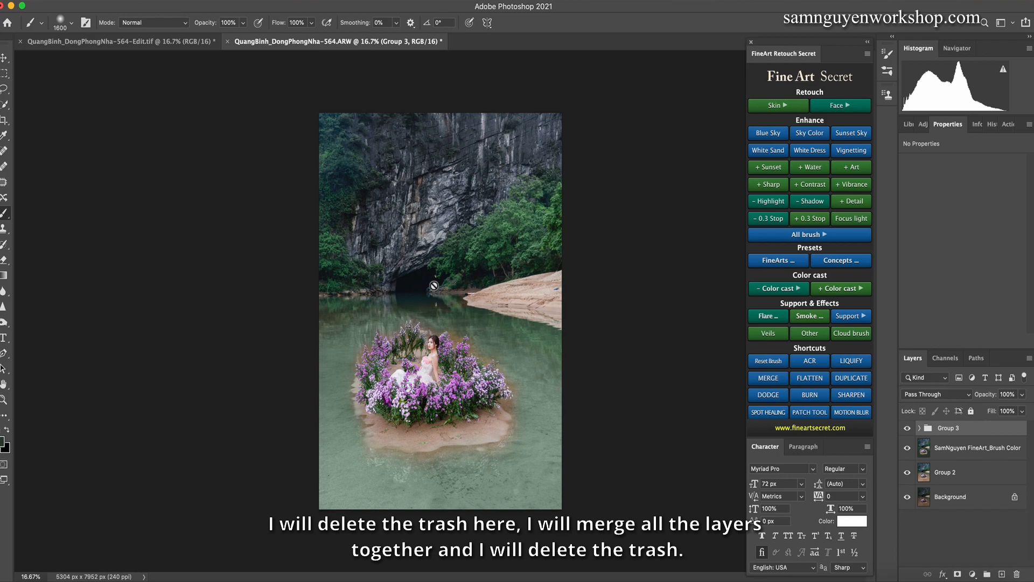
Merge all layers above the Background and remove the boat, tourists and clutter near the cave mouth and sandbank with a Content-Aware fill.
{"action": "left_click", "coordinate": [948, 478], "text": "shift"}
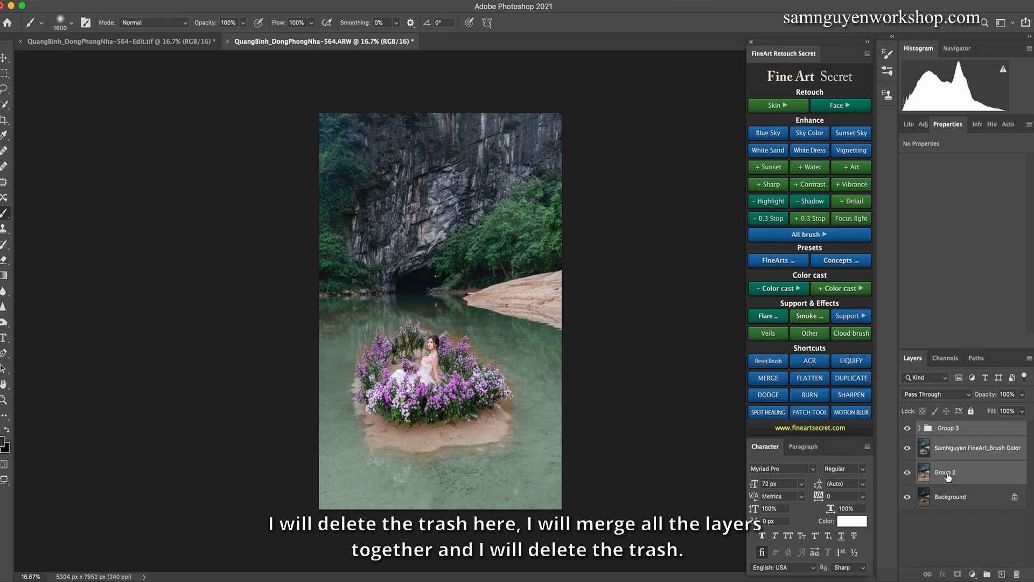
{"action": "key", "text": "super+e"}
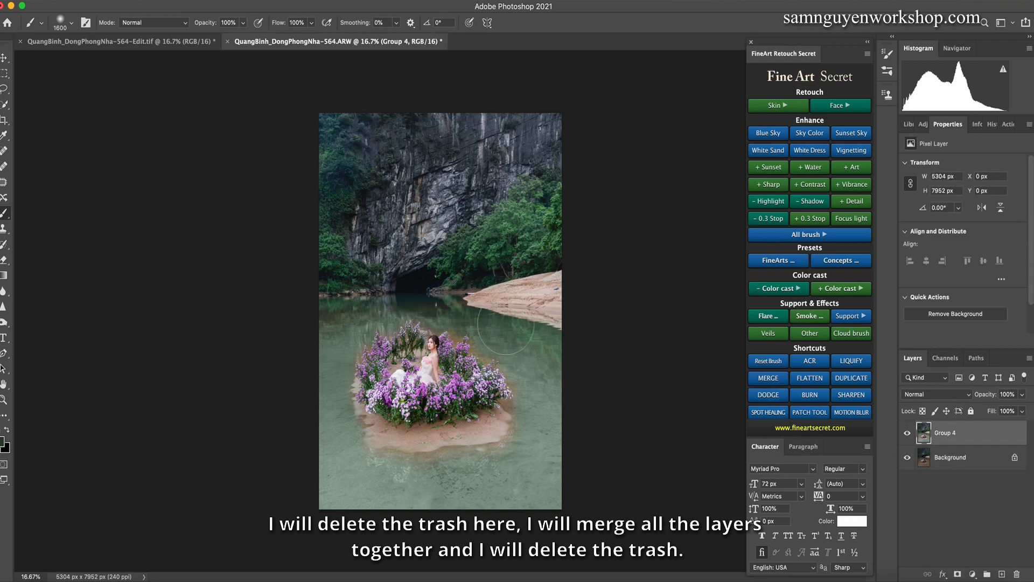
{"action": "key", "text": "l"}
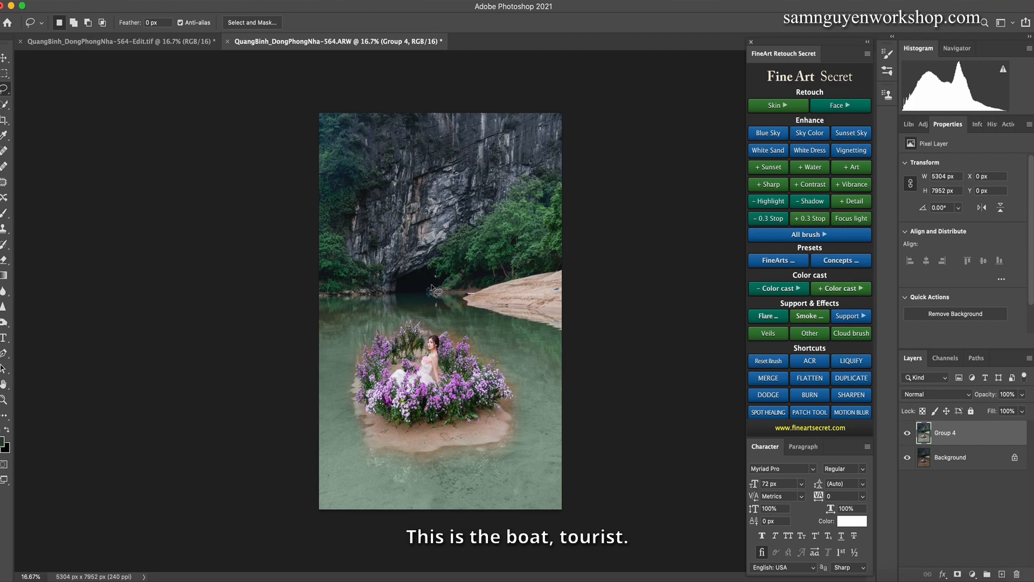
{"action": "mouse_move", "coordinate": [423, 293]}
{"action": "left_mouse_down"}
{"action": "mouse_move", "coordinate": [465, 285]}
{"action": "mouse_move", "coordinate": [440, 309]}
{"action": "mouse_move", "coordinate": [436, 300]}
{"action": "mouse_move", "coordinate": [476, 294]}
{"action": "left_mouse_up"}
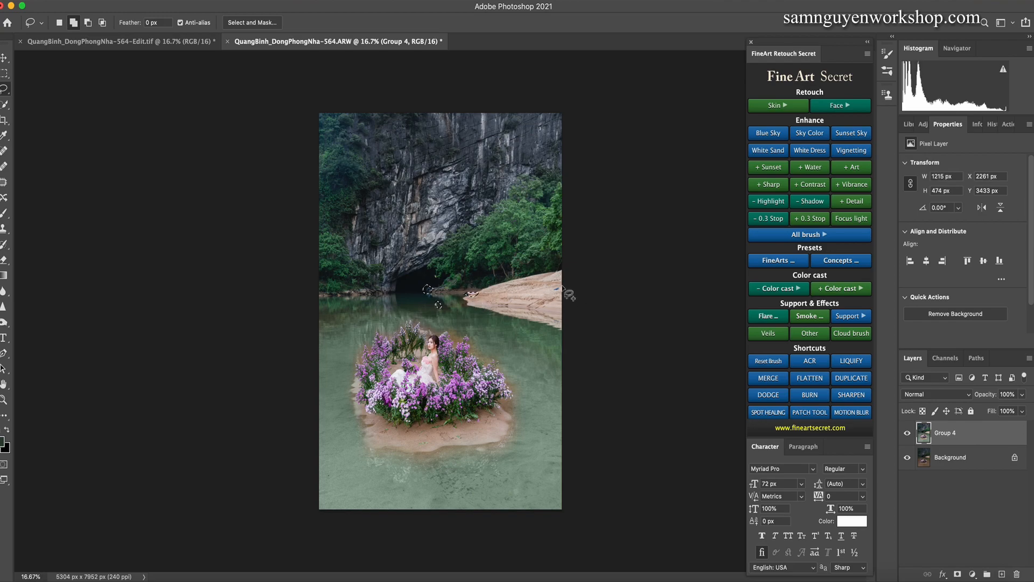
{"action": "left_click_drag", "start_coordinate": [554, 291], "coordinate": [561, 285]}
{"action": "key", "text": "shift+BackSpace"}
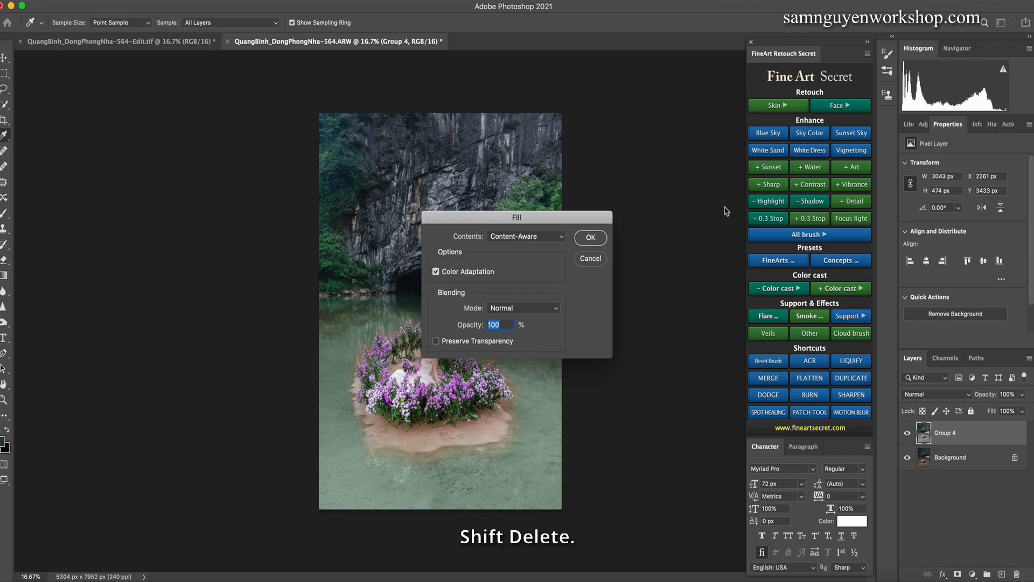
{"action": "key", "text": "Return"}
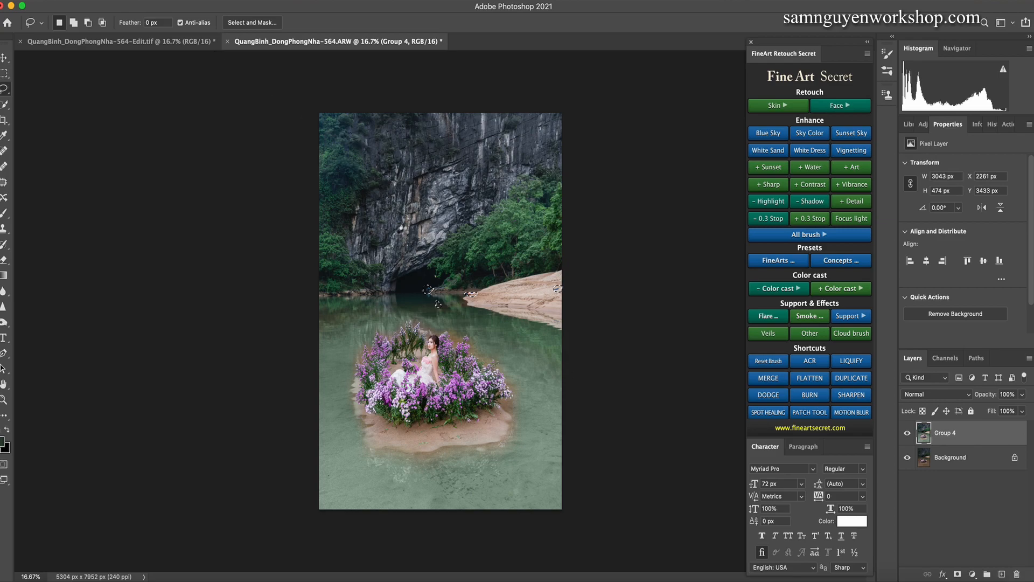
{"action": "key", "text": "ctrl+d"}
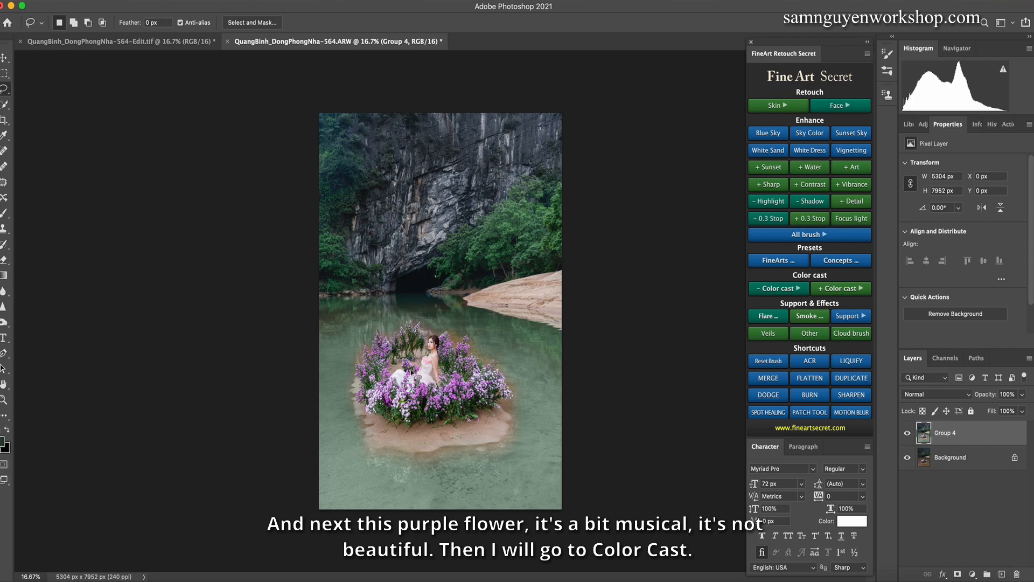
Enrich the purple flowers with the + Purple color cast and reduce its layer opacity to 60%.
{"action": "left_click", "coordinate": [841, 294]}
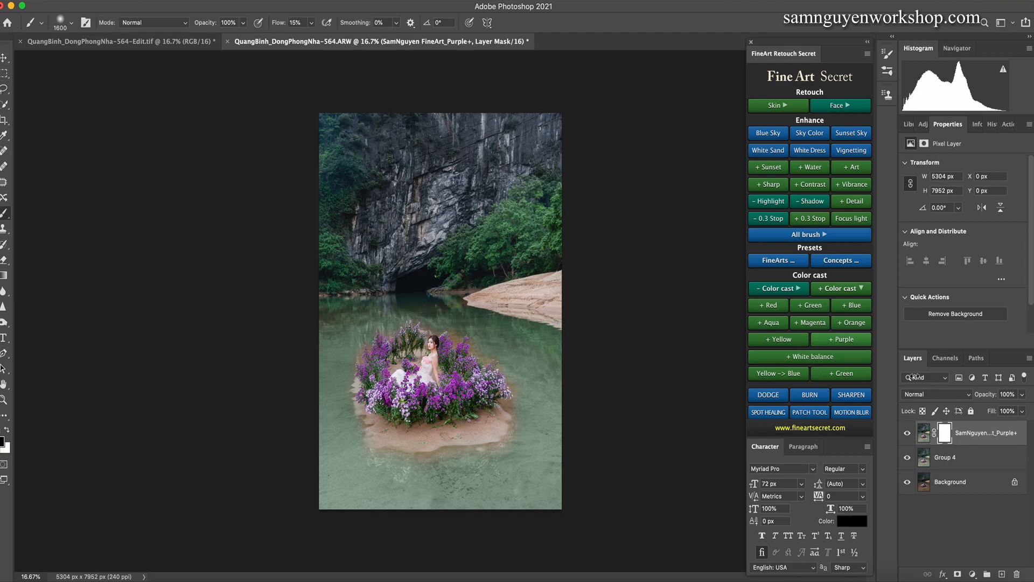
{"action": "left_click_drag", "start_coordinate": [1020, 396], "coordinate": [1001, 412]}
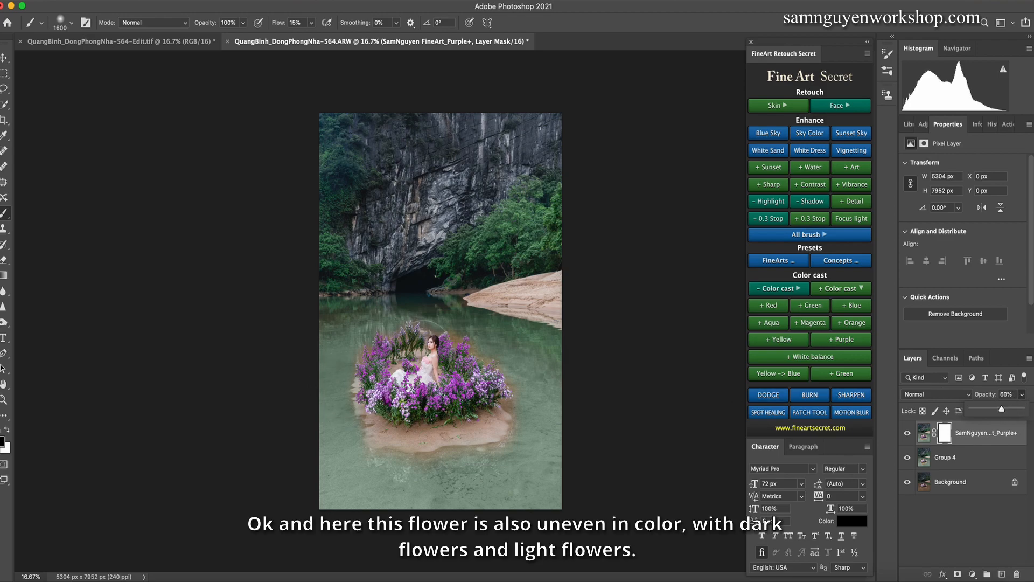
Paint the pale flowers with a purple sampled from the bouquet on a new Brush Color layer, and merge all layers above the Background.
{"action": "key", "text": "bracketleft"}
{"action": "key", "text": "bracketleft"}
{"action": "key", "text": "bracketleft"}
{"action": "key", "text": "bracketleft"}
{"action": "key", "text": "bracketleft"}
{"action": "key", "text": "bracketleft"}
{"action": "key", "text": "bracketleft"}
{"action": "key", "text": "bracketleft"}
{"action": "key", "text": "bracketleft"}
{"action": "key", "text": "bracketleft"}
{"action": "key", "text": "bracketleft"}
{"action": "key", "text": "bracketleft"}
{"action": "key", "text": "bracketleft"}
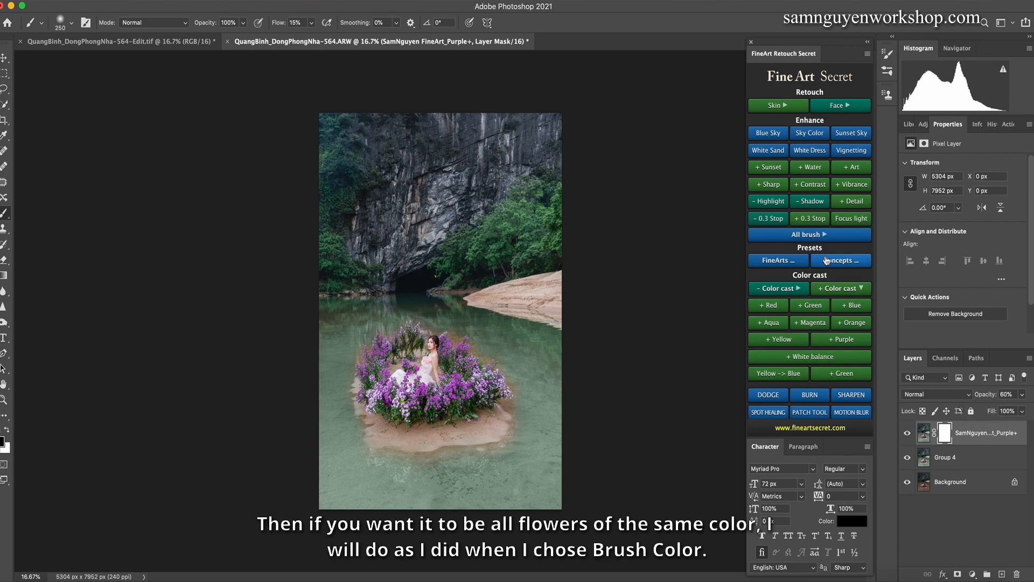
{"action": "left_click", "coordinate": [809, 235]}
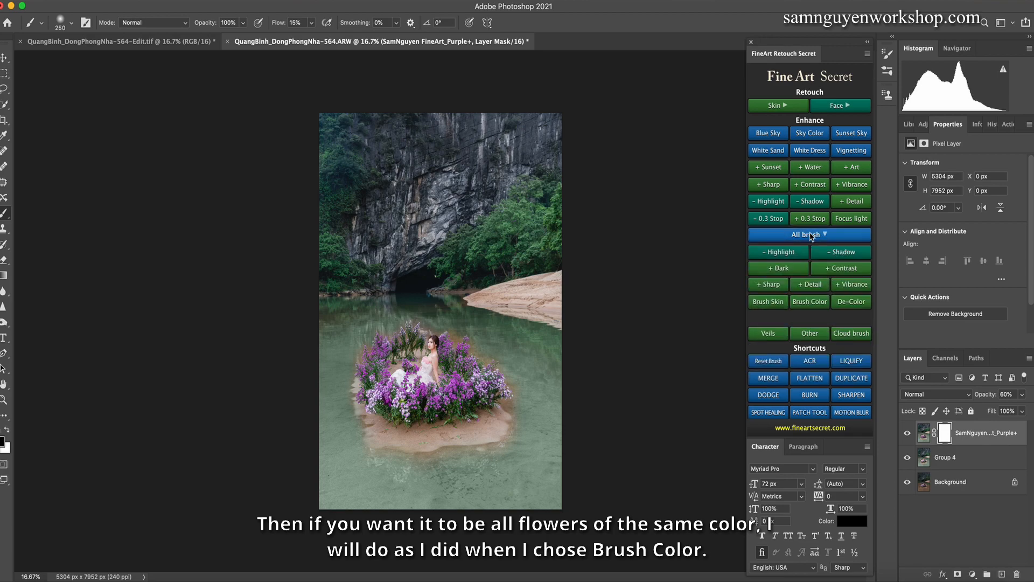
{"action": "left_click", "coordinate": [810, 302]}
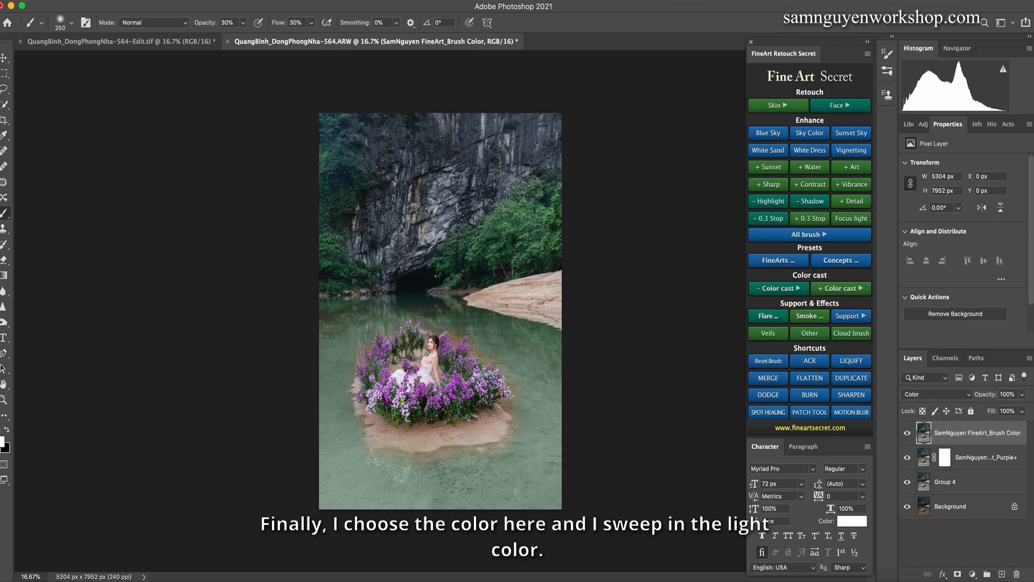
{"action": "left_click", "coordinate": [419, 386], "text": "alt"}
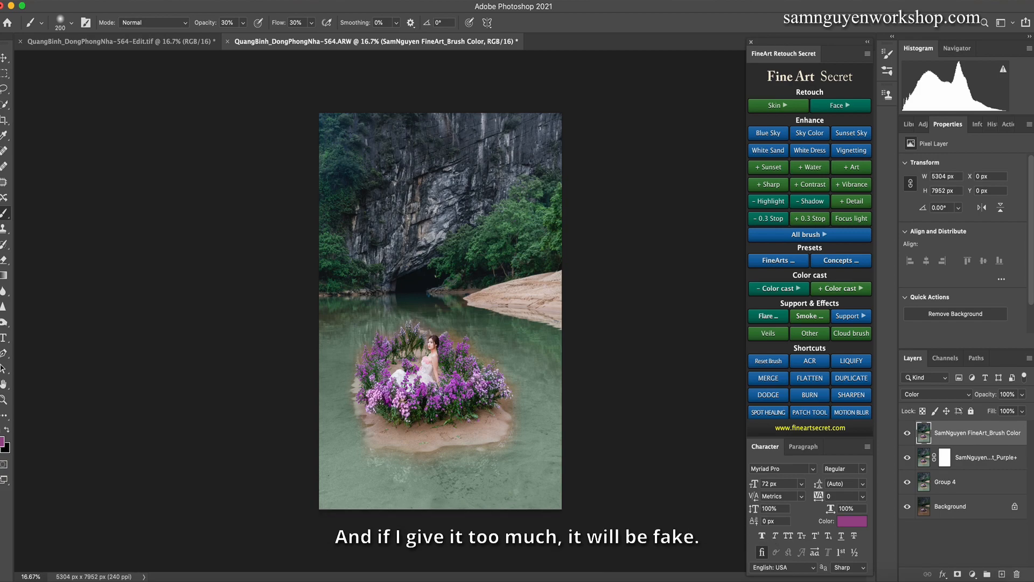
{"action": "key", "text": "bracketleft"}
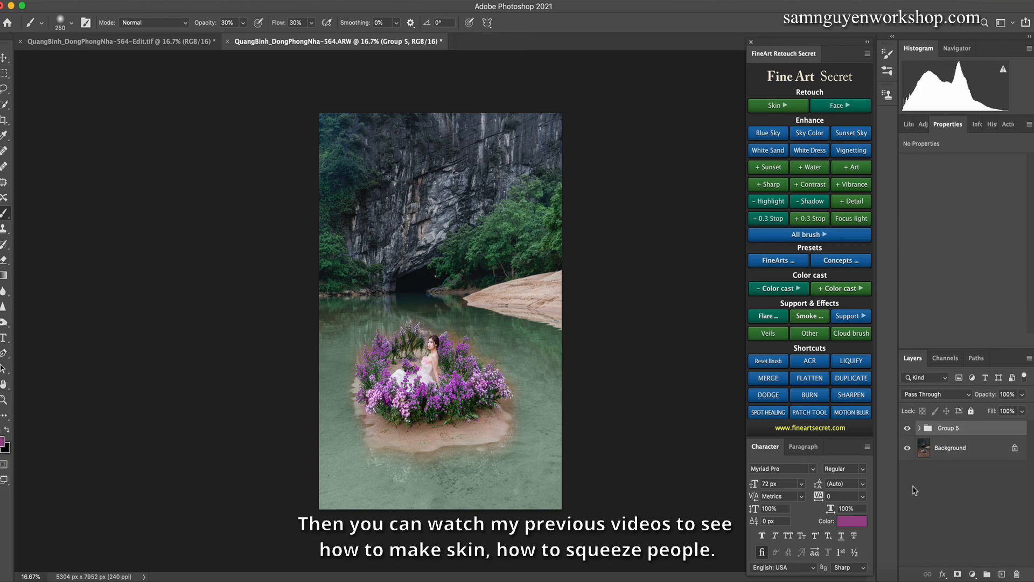
{"action": "key", "text": "super+e"}
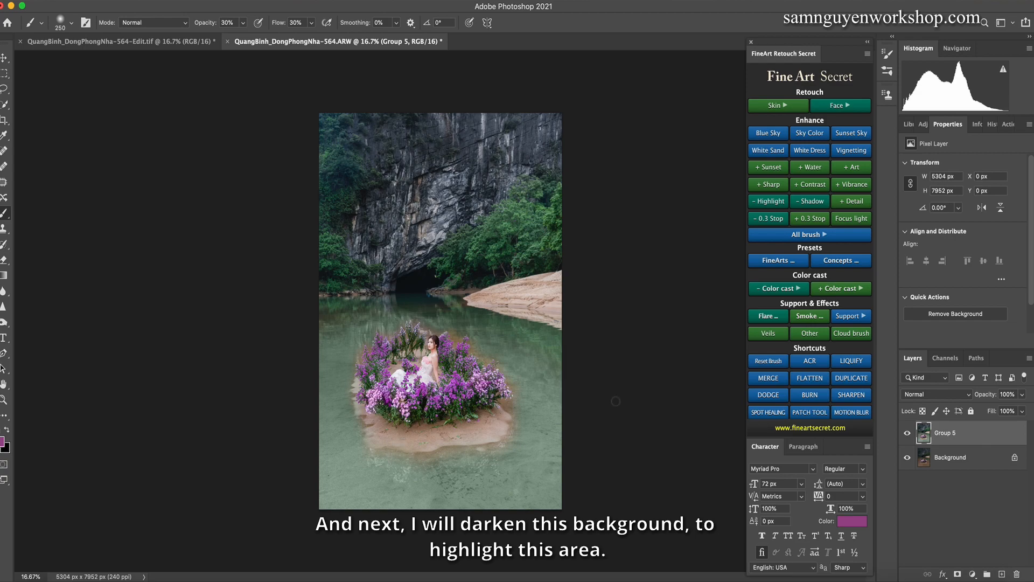
Burn the midtones of the sand and flower ring at 10% exposure, varying the brush between 300 and 700 px.
{"action": "left_click", "coordinate": [812, 398]}
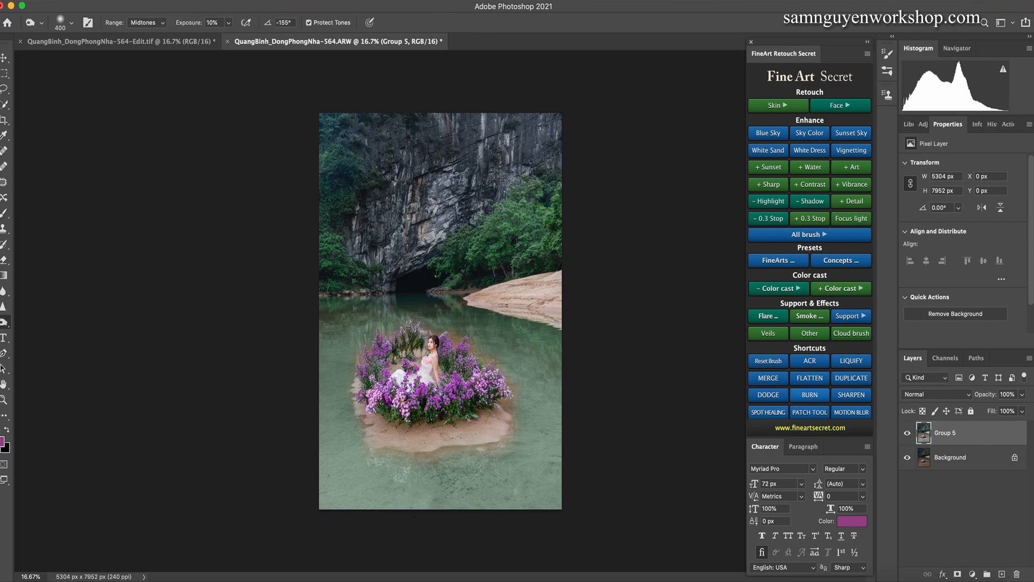
{"action": "key", "text": "]"}
{"action": "mouse_move", "coordinate": [496, 424]}
{"action": "left_mouse_down"}
{"action": "mouse_move", "coordinate": [449, 440]}
{"action": "mouse_move", "coordinate": [466, 432]}
{"action": "mouse_move", "coordinate": [378, 430]}
{"action": "left_mouse_up"}
{"action": "key", "text": "["}
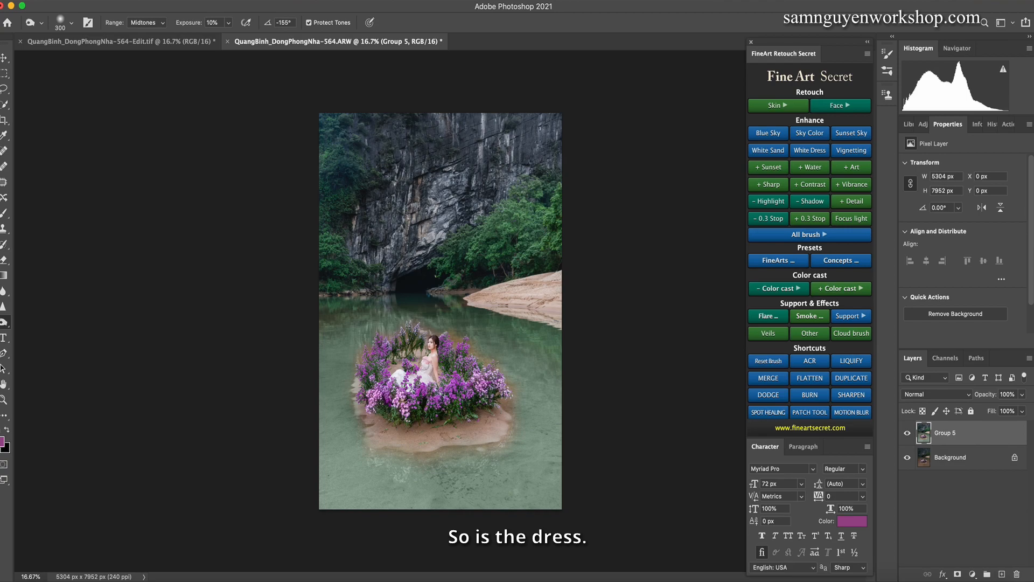
{"action": "key", "text": "bracketright"}
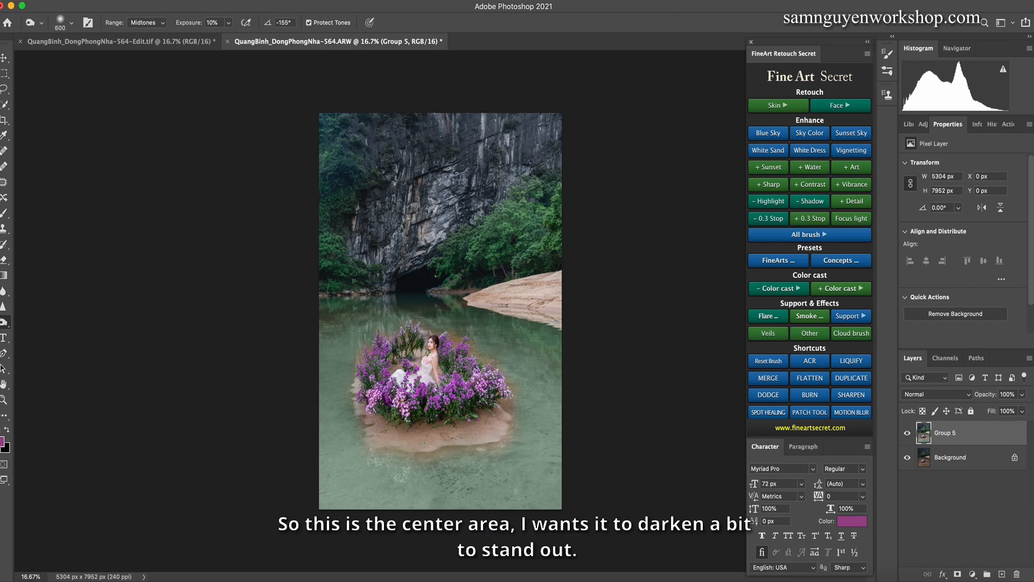
{"action": "key", "text": "bracketright"}
{"action": "key", "text": "bracketright"}
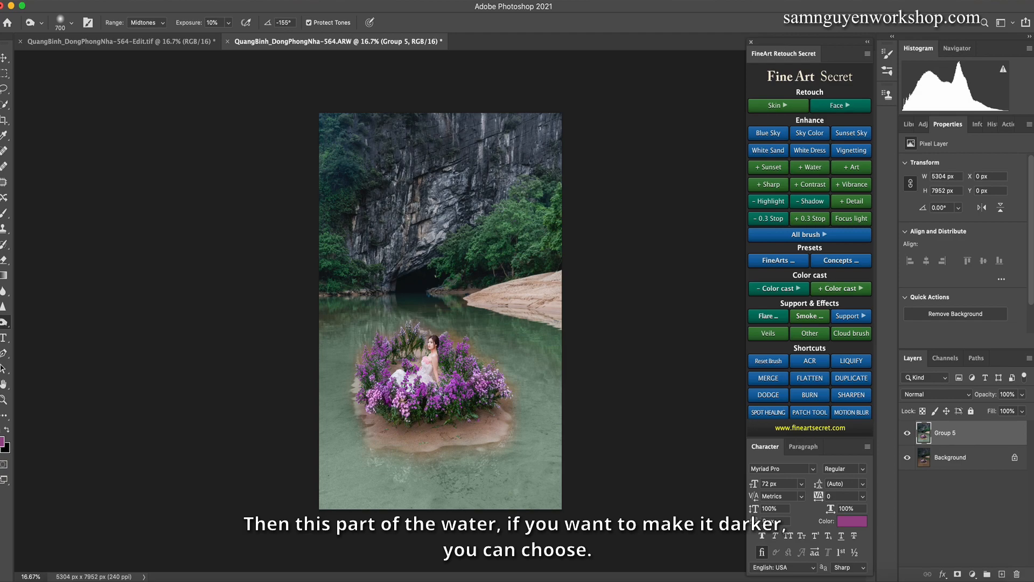
Add the Improve Green color cast adjustment and compare the photo with and without it.
{"action": "left_click", "coordinate": [853, 291]}
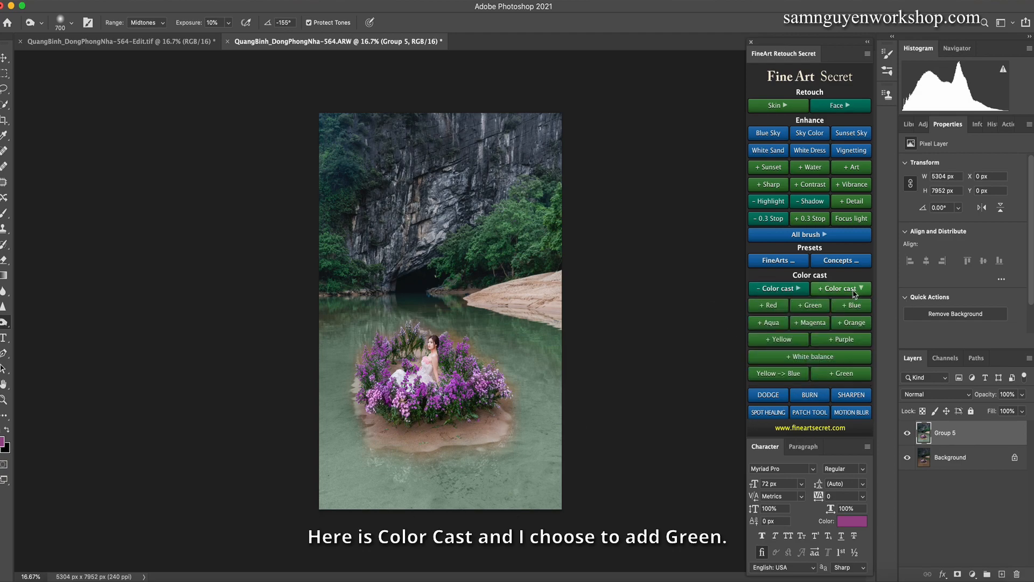
{"action": "left_click", "coordinate": [834, 374]}
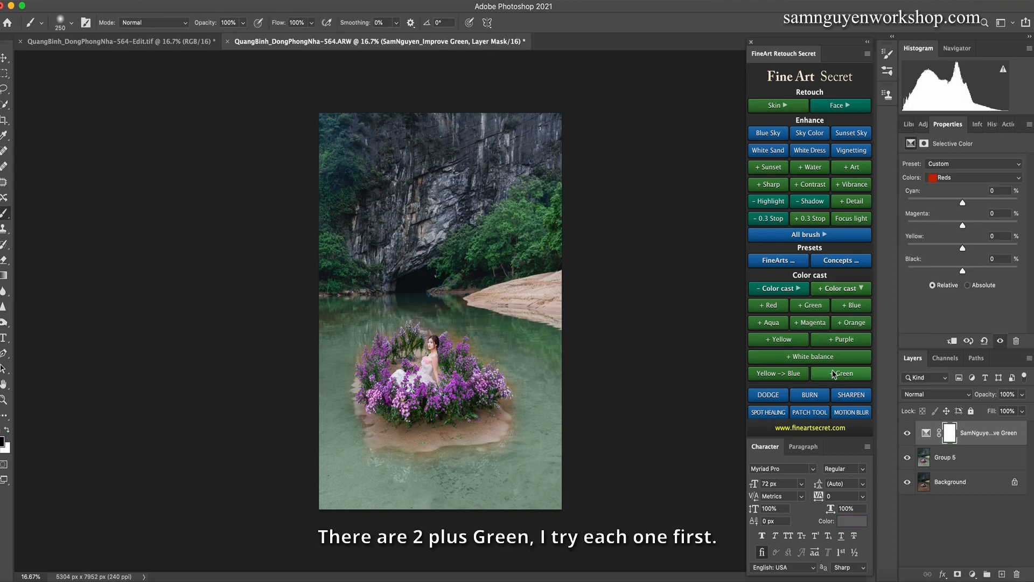
{"action": "left_click", "coordinate": [908, 440]}
{"action": "left_click", "coordinate": [908, 440]}
{"action": "left_click", "coordinate": [907, 437]}
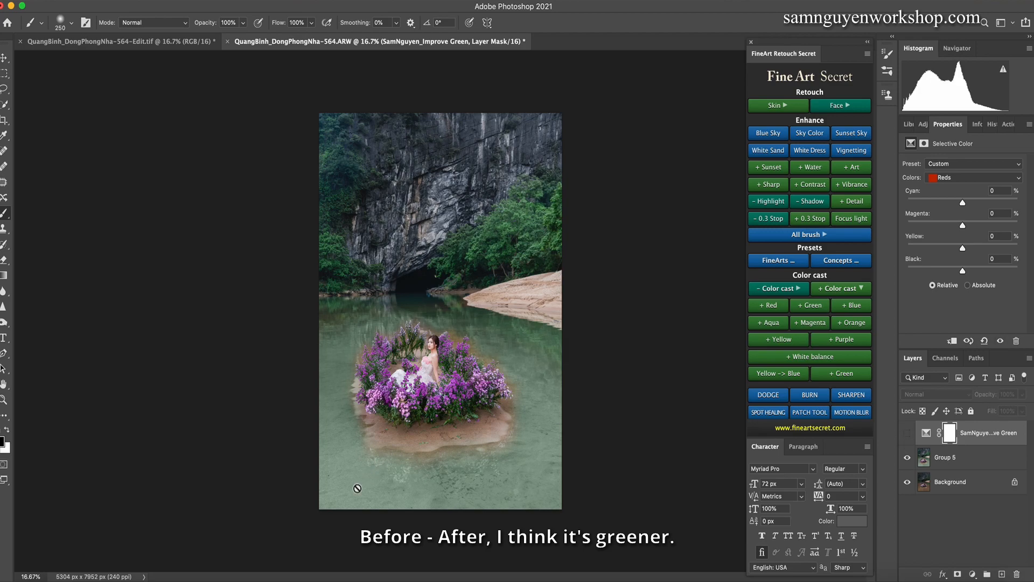
{"action": "left_click", "coordinate": [909, 436]}
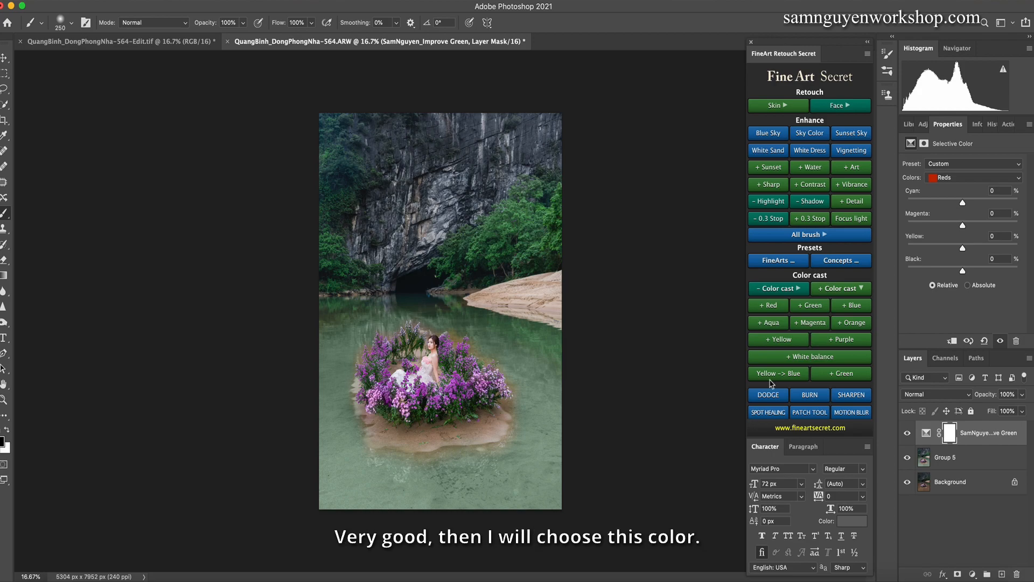
Merge the Improve Green adjustment with the retouched photo layer directly below it.
{"action": "left_click", "coordinate": [958, 462], "text": "shift"}
{"action": "key", "text": "ctrl+g"}
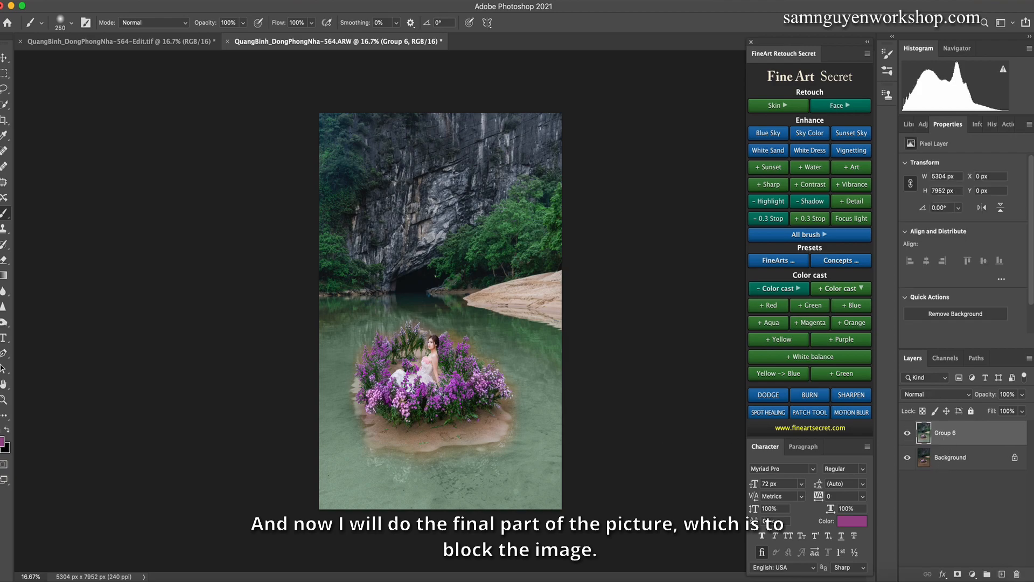
Add the brush-on + Contrast adjustment layer with a mask above the retouched photo.
{"action": "left_click", "coordinate": [776, 289]}
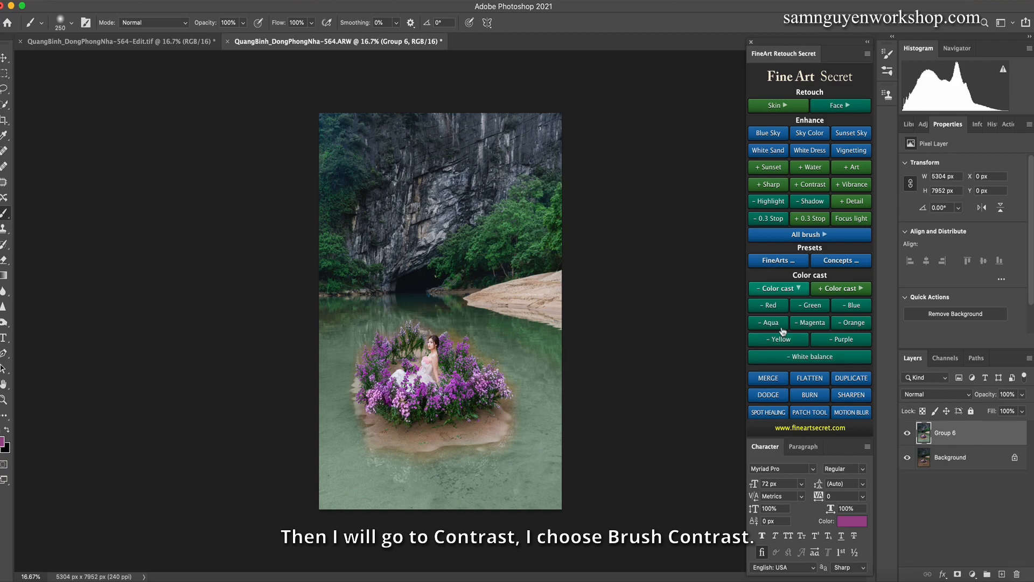
{"action": "left_click", "coordinate": [812, 235]}
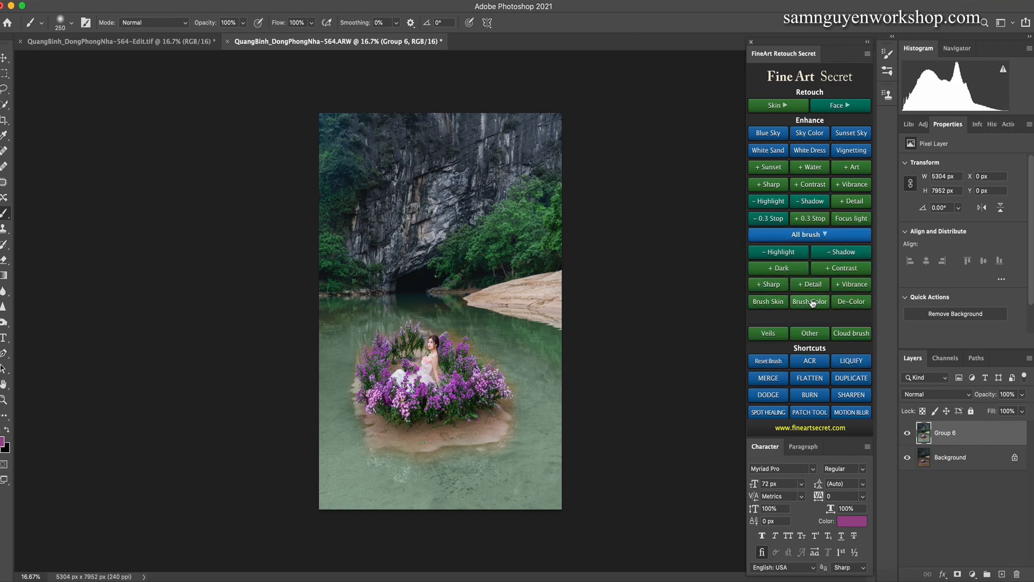
{"action": "left_click", "coordinate": [815, 235]}
{"action": "left_click", "coordinate": [814, 235]}
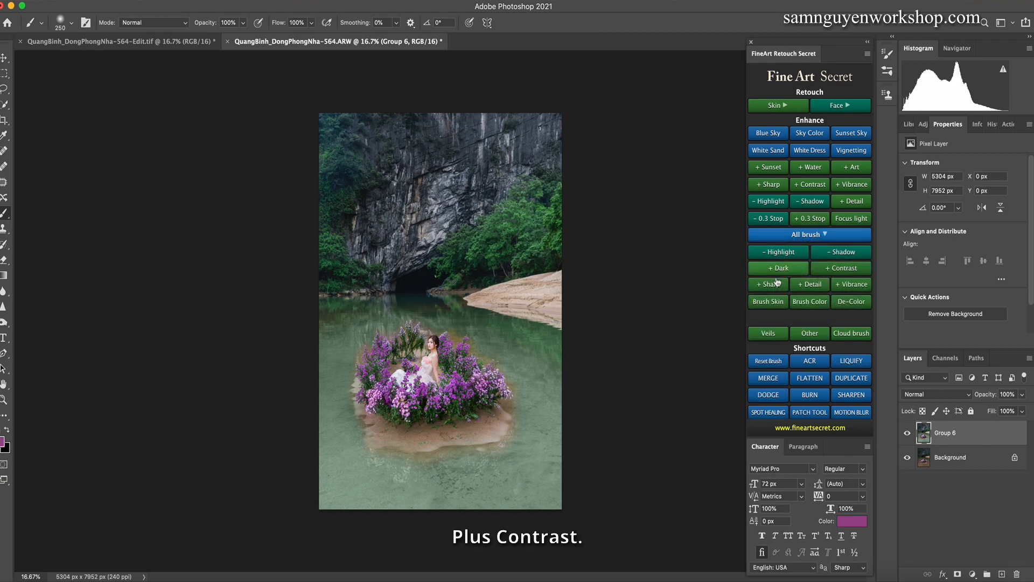
{"action": "left_click", "coordinate": [842, 270]}
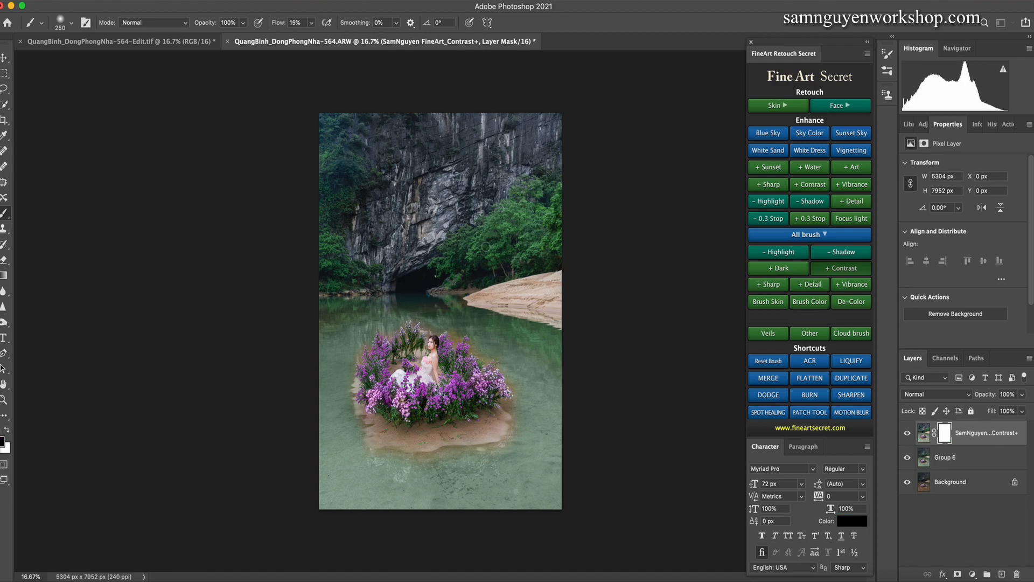
Paint the added contrast onto the cliff face through the layer mask, varying the brush between 150 and 300 px.
{"action": "left_click_drag", "start_coordinate": [459, 238], "coordinate": [454, 246]}
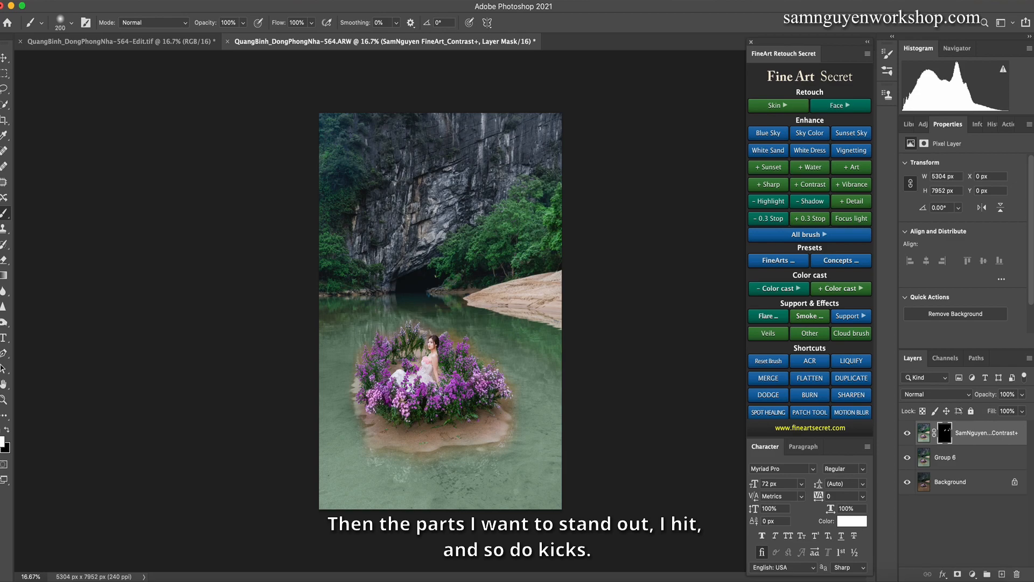
{"action": "key", "text": "bracketright"}
{"action": "key", "text": "bracketright"}
{"action": "left_click_drag", "start_coordinate": [461, 125], "coordinate": [453, 163]}
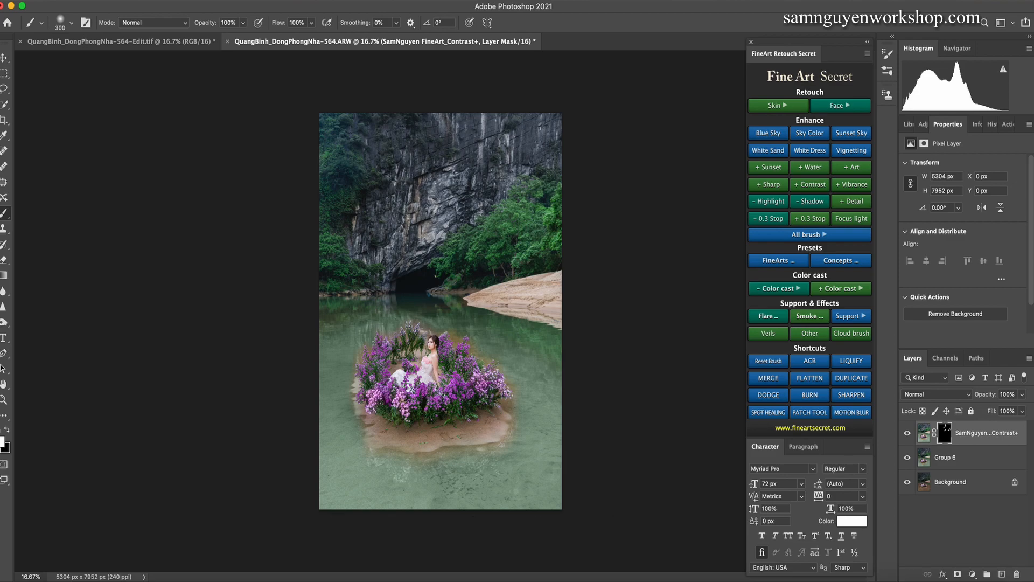
{"action": "left_click_drag", "start_coordinate": [535, 125], "coordinate": [535, 150]}
{"action": "key", "text": "bracketright"}
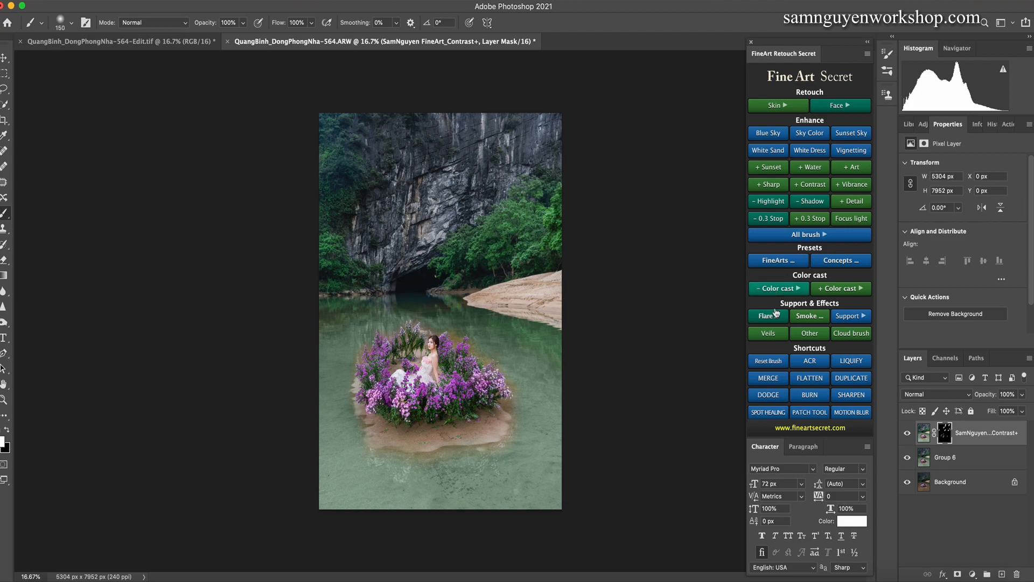
Stamp the visible layers into a new layer and burn the midtones of the cliff and trees at 10% exposure with an 800 to 1100 px brush.
{"action": "left_click", "coordinate": [770, 381]}
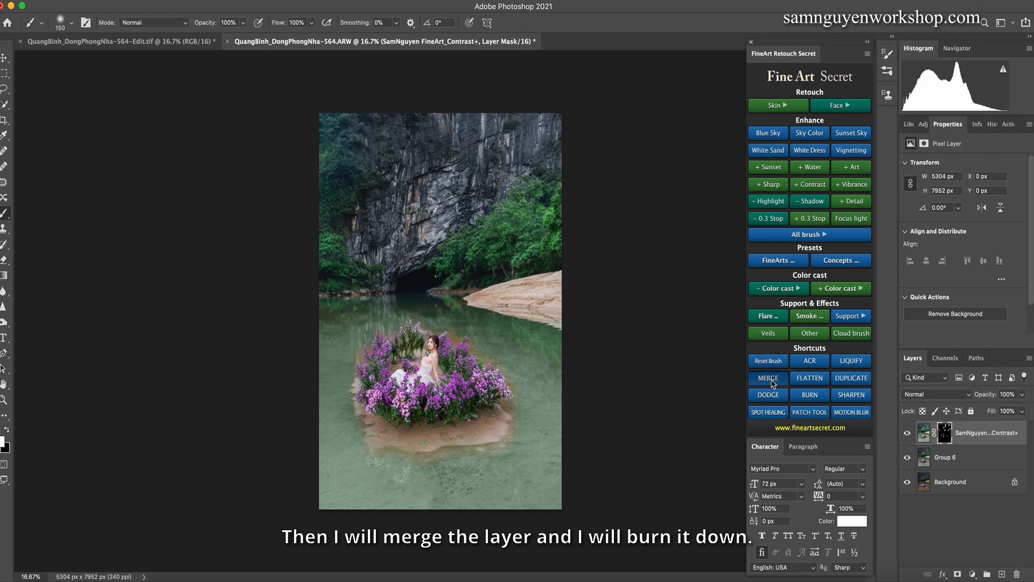
{"action": "left_click", "coordinate": [808, 396]}
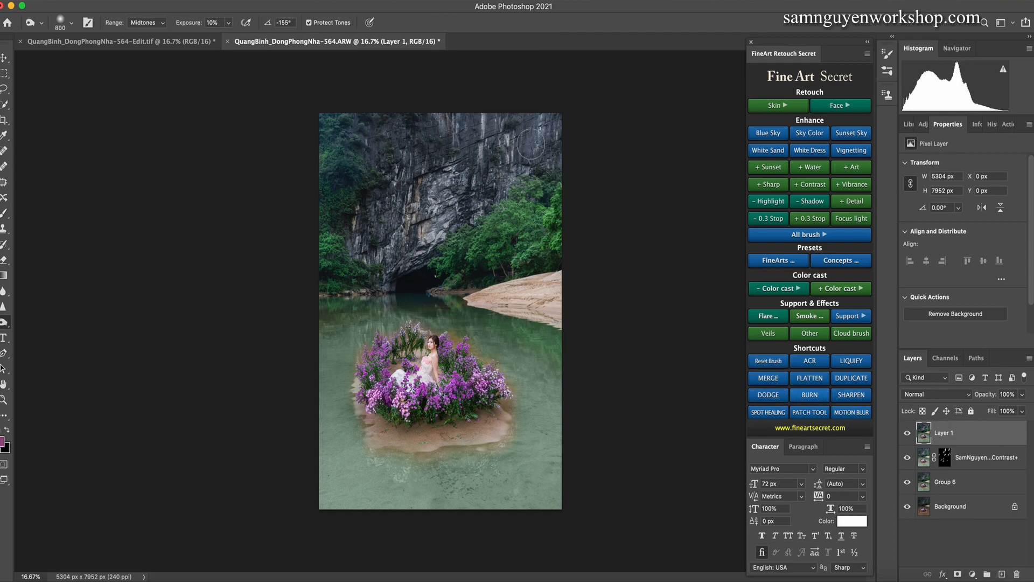
{"action": "key", "text": "bracketright"}
{"action": "key", "text": "bracketright"}
{"action": "key", "text": "bracketright"}
{"action": "key", "text": "bracketright"}
{"action": "key", "text": "bracketleft"}
{"action": "key", "text": "bracketleft"}
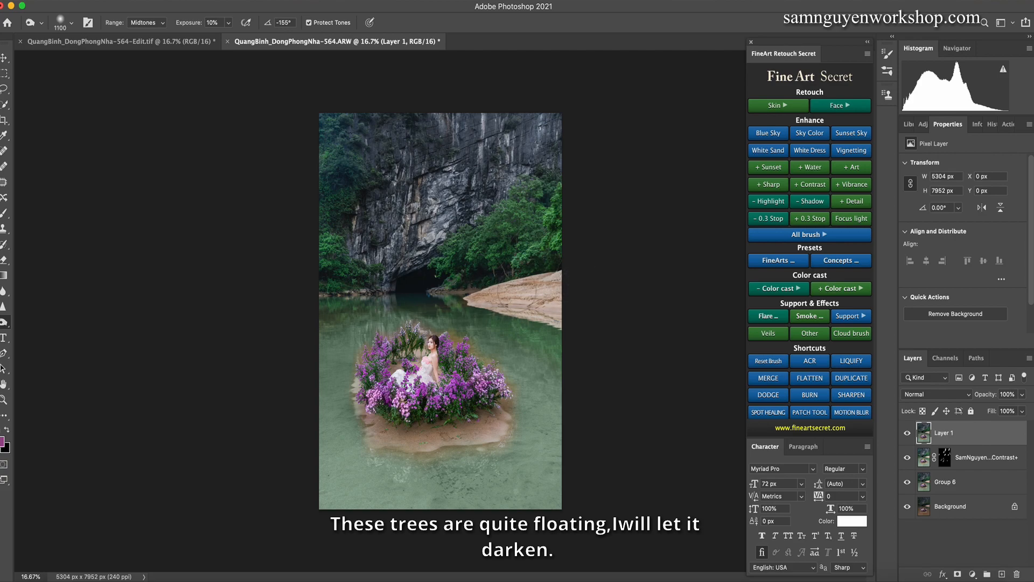
{"action": "key", "text": "bracketright"}
{"action": "key", "text": "bracketright"}
{"action": "key", "text": "bracketright"}
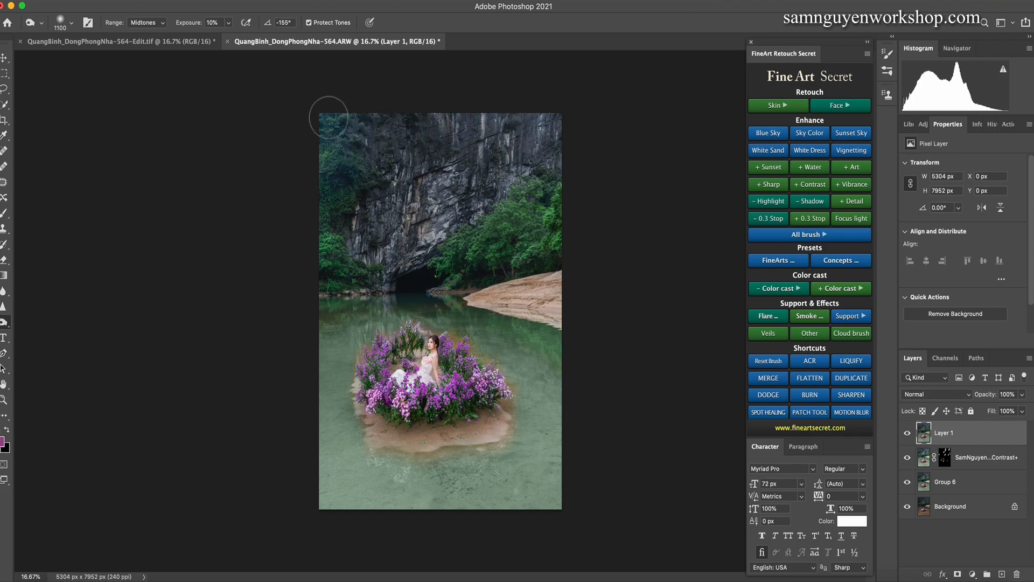
Burn the midtones along the outer edges of the photo and the lake water at 10% exposure, enlarging the brush to 2100 px.
{"action": "key", "text": "bracketleft"}
{"action": "key", "text": "bracketleft"}
{"action": "key", "text": "bracketleft"}
{"action": "key", "text": "bracketleft"}
{"action": "key", "text": "bracketright"}
{"action": "key", "text": "bracketright"}
{"action": "key", "text": "bracketright"}
{"action": "key", "text": "bracketright"}
{"action": "key", "text": "bracketright"}
{"action": "key", "text": "bracketright"}
{"action": "key", "text": "bracketright"}
{"action": "key", "text": "bracketright"}
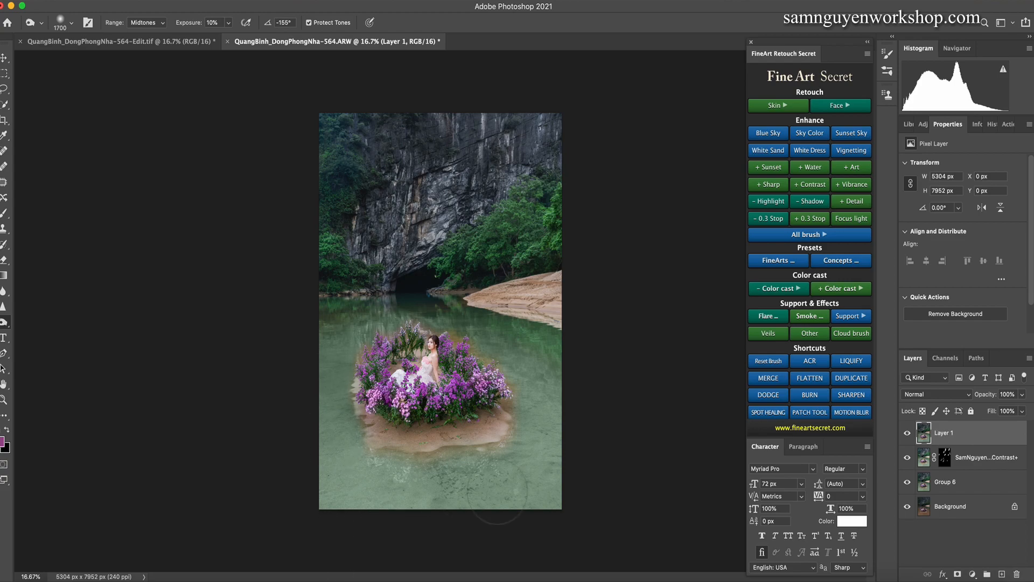
{"action": "key", "text": "bracketright"}
{"action": "key", "text": "bracketright"}
{"action": "key", "text": "bracketright"}
{"action": "key", "text": "bracketright"}
{"action": "key", "text": "bracketright"}
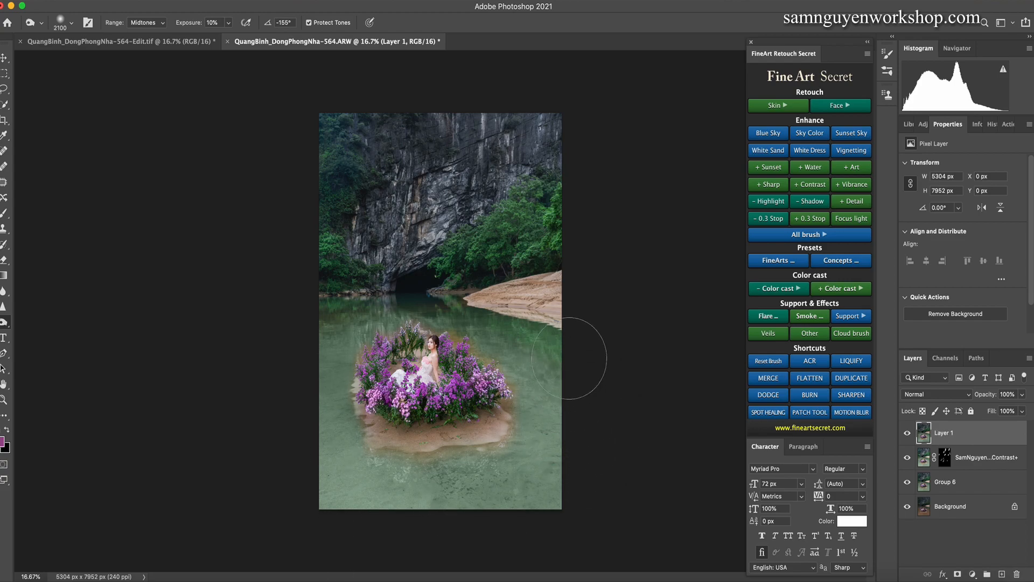
Burn the midtones of the sand around the flower ring at 10% exposure, reducing the brush to about 700 px.
{"action": "key", "text": "bracketleft"}
{"action": "key", "text": "bracketleft"}
{"action": "key", "text": "bracketleft"}
{"action": "key", "text": "bracketleft"}
{"action": "key", "text": "bracketleft"}
{"action": "key", "text": "bracketleft"}
{"action": "key", "text": "bracketleft"}
{"action": "key", "text": "bracketleft"}
{"action": "key", "text": "bracketleft"}
{"action": "key", "text": "bracketleft"}
{"action": "key", "text": "bracketleft"}
{"action": "key", "text": "bracketleft"}
{"action": "key", "text": "bracketleft"}
{"action": "key", "text": "bracketleft"}
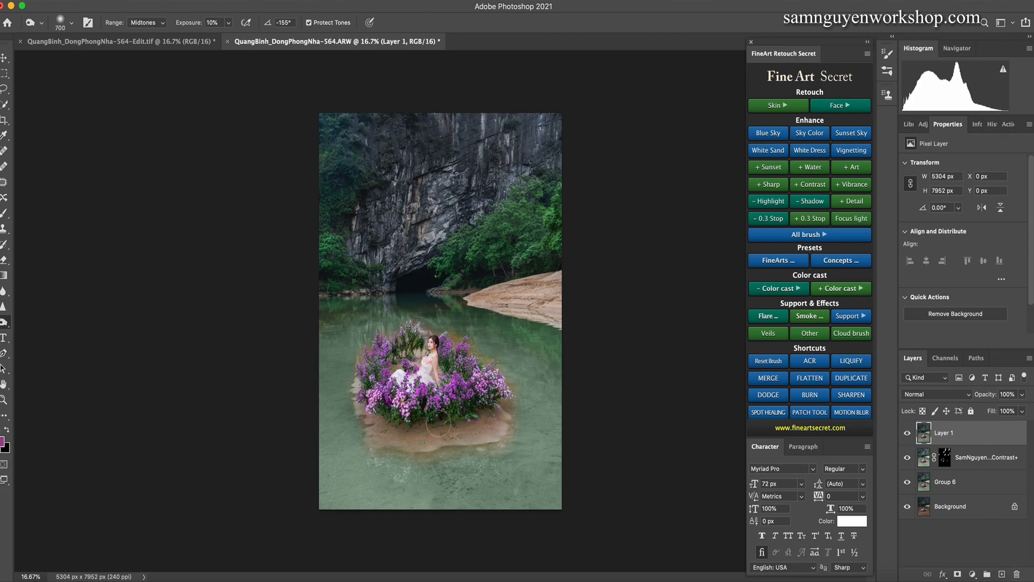
{"action": "key", "text": "bracketleft"}
Dodge the midtones of the cliff's lighter areas at 10% exposure, varying the brush between 150 and 250 px.
{"action": "left_click", "coordinate": [768, 398]}
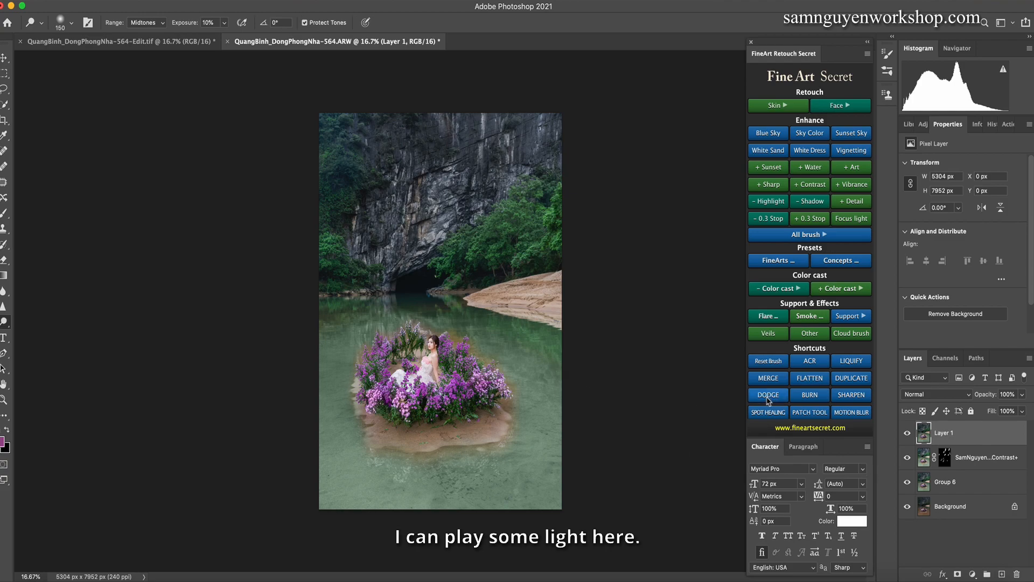
{"action": "key", "text": "bracketright"}
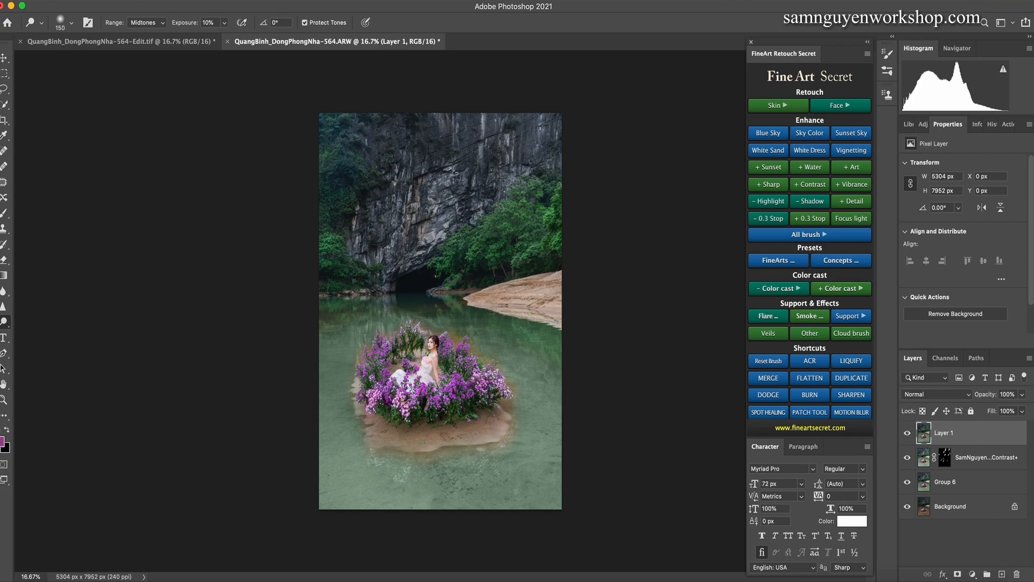
{"action": "key", "text": "bracketright"}
{"action": "key", "text": "bracketright"}
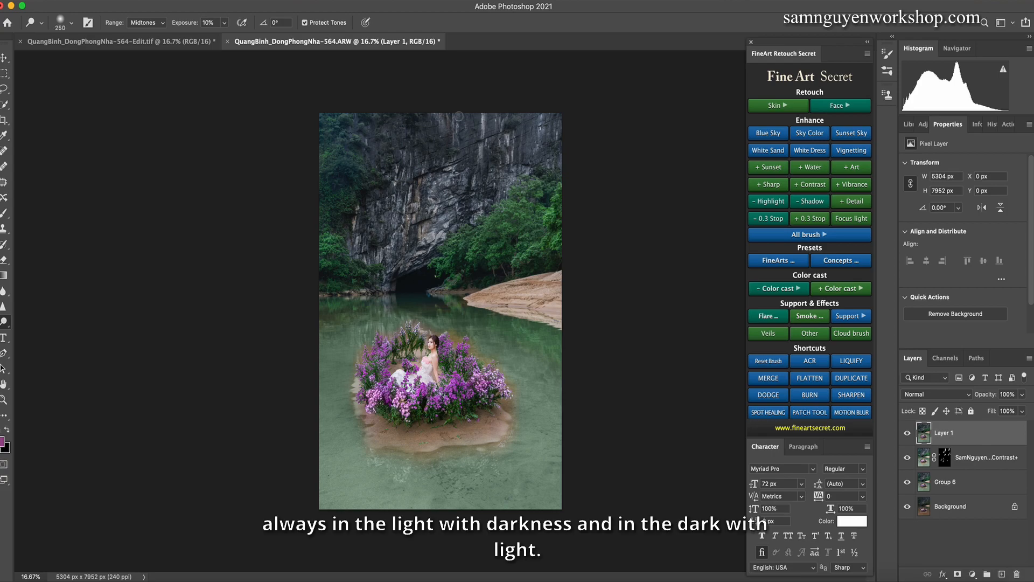
{"action": "key", "text": "bracketleft"}
{"action": "key", "text": "bracketleft"}
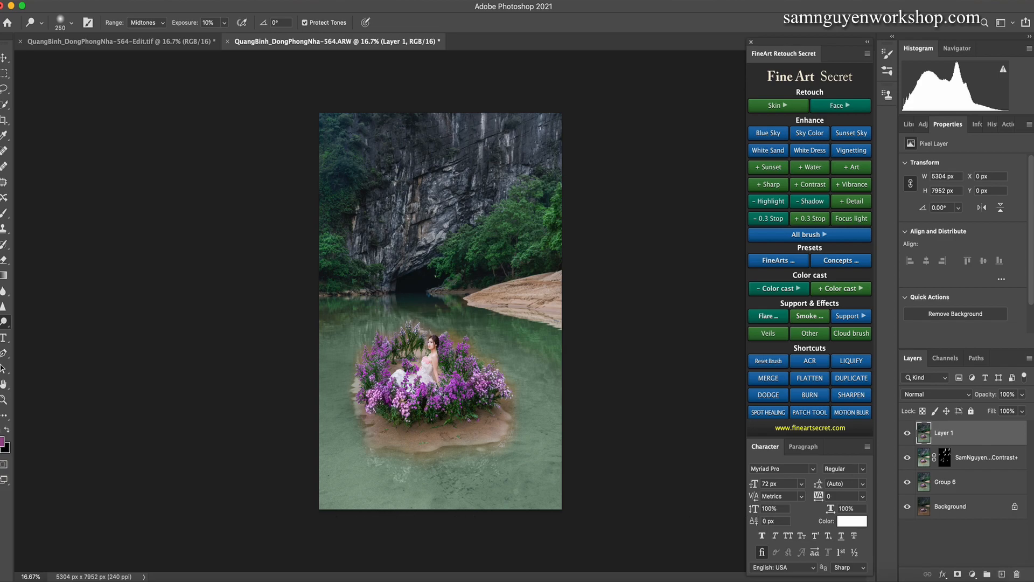
{"action": "key", "text": "bracketleft"}
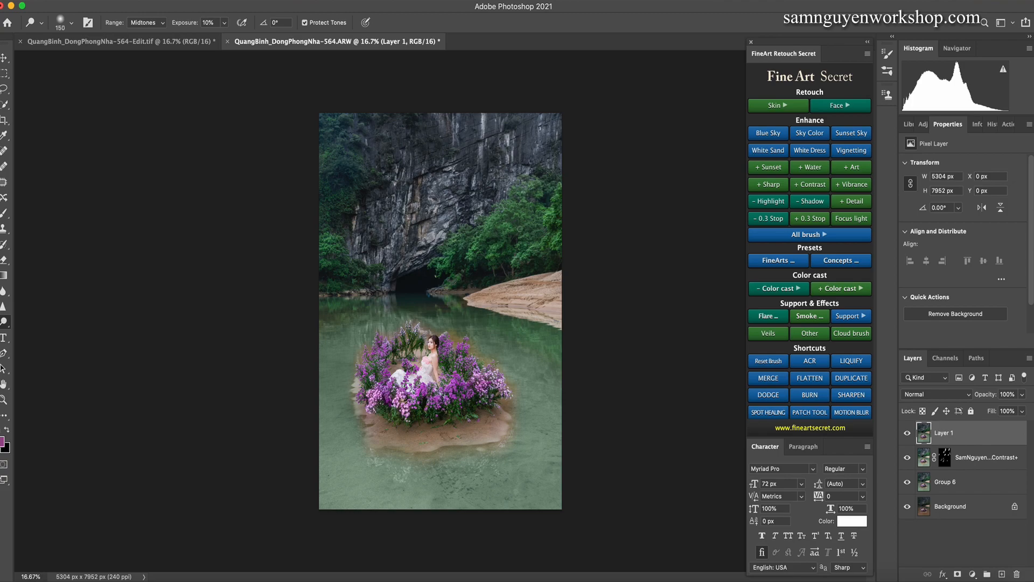
{"action": "key", "text": "bracketright"}
{"action": "key", "text": "bracketright"}
Group and merge all layers above the Background, and compare the finished retouch with the original photo.
{"action": "left_click", "coordinate": [953, 486], "text": "shift"}
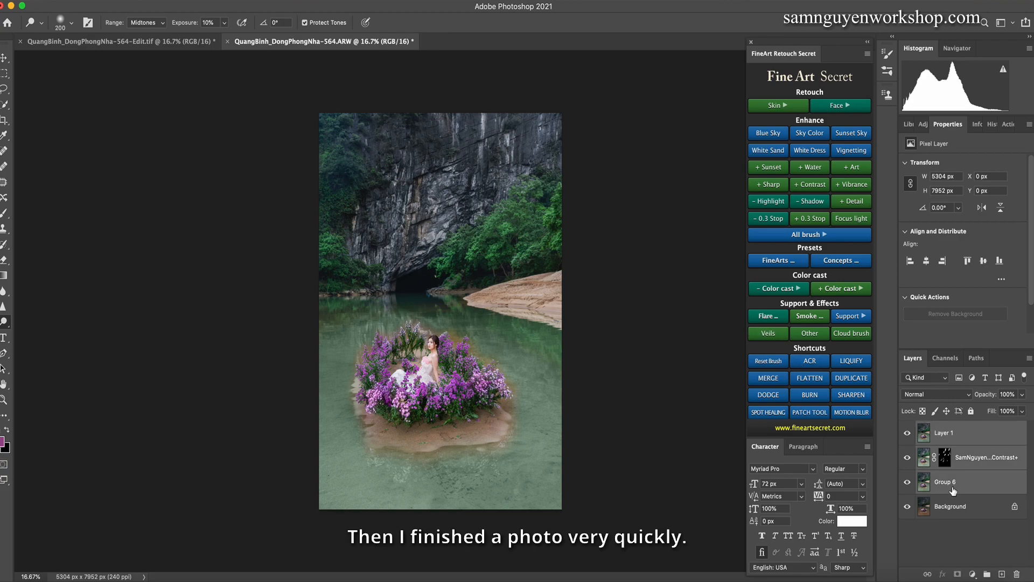
{"action": "key", "text": "ctrl+g"}
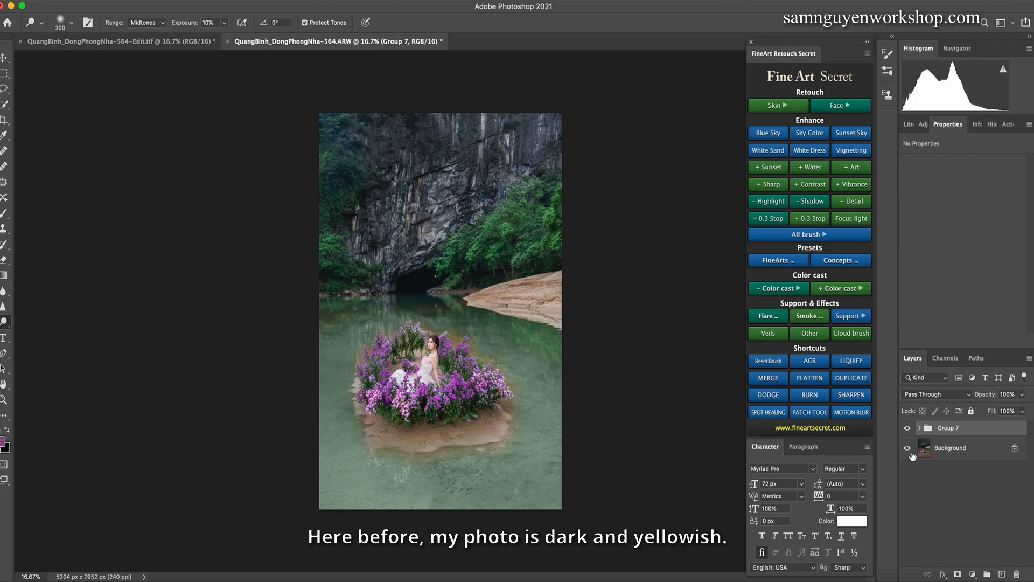
{"action": "key", "text": "ctrl+e"}
{"action": "left_click", "coordinate": [908, 433]}
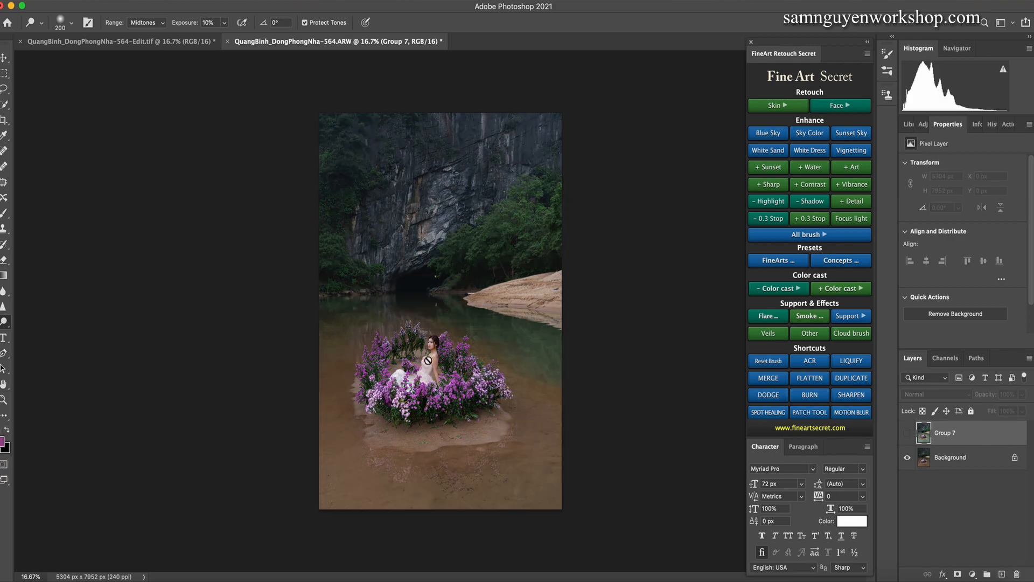
{"action": "left_click", "coordinate": [907, 432]}
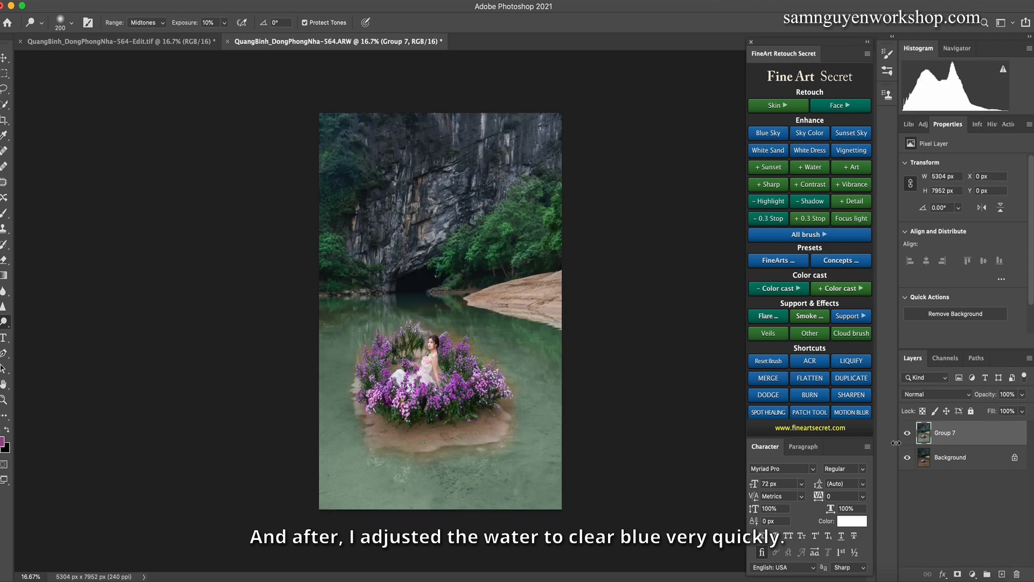